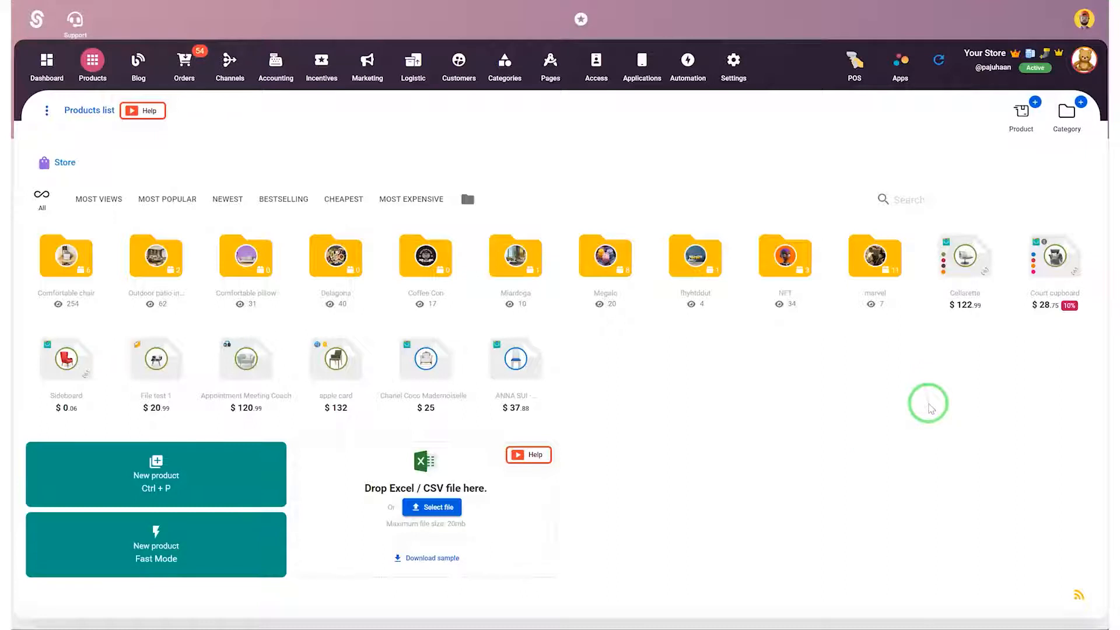
Create a new valuation form in the Accounting section's Valuations and title it "MUG Pricing"
{"action": "mouse_move", "coordinate": [954, 263]}
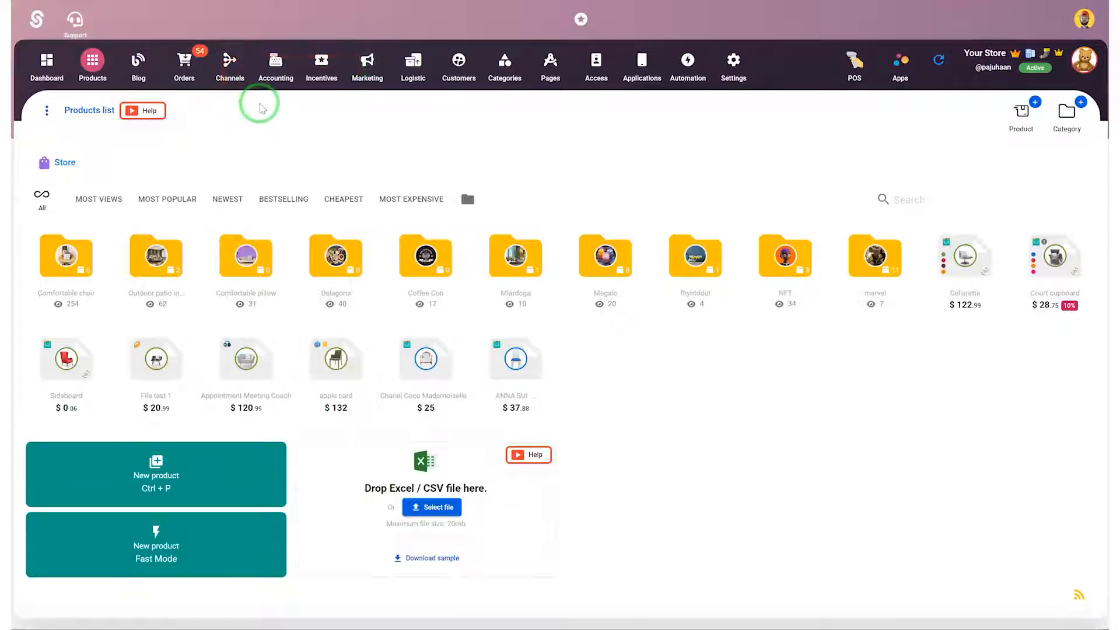
{"action": "left_click", "coordinate": [276, 63]}
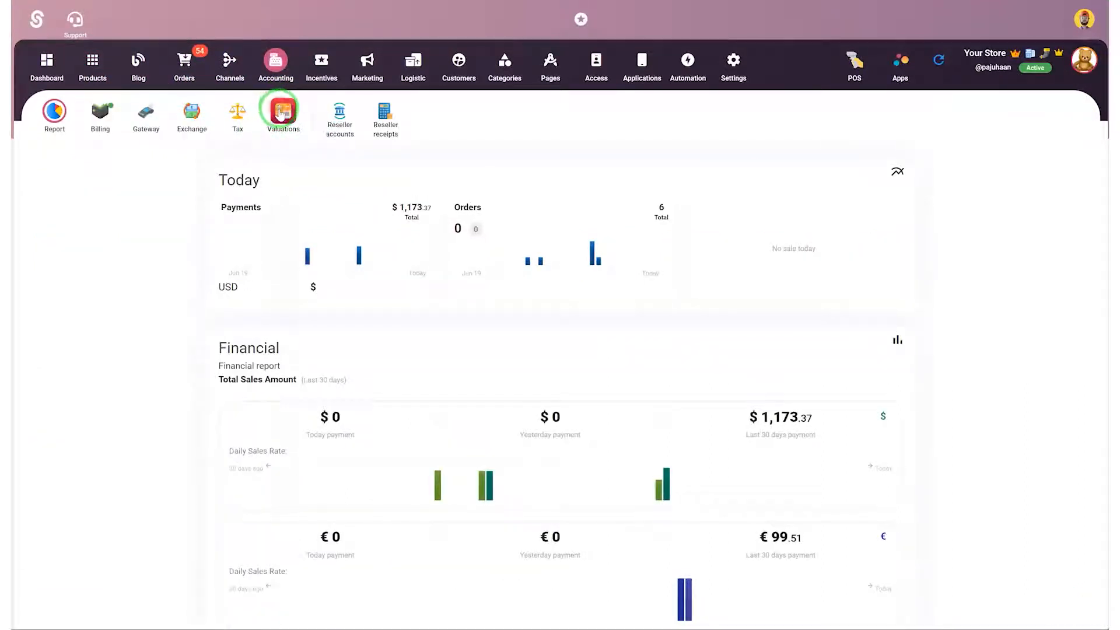
{"action": "left_click", "coordinate": [281, 112]}
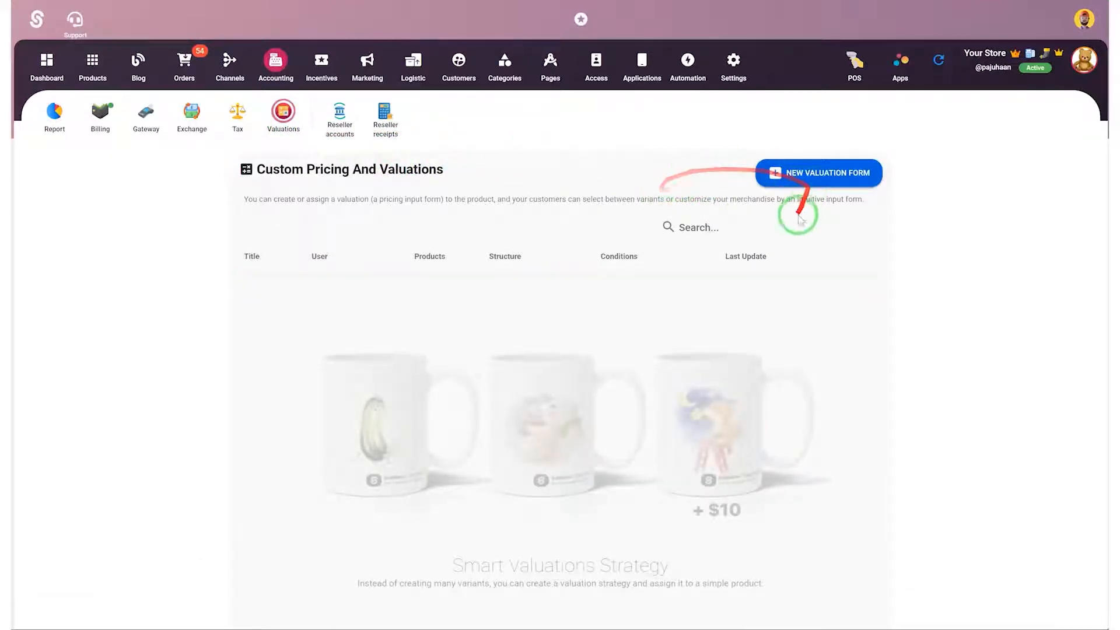
{"action": "left_click", "coordinate": [801, 175]}
{"action": "left_click", "coordinate": [442, 73]}
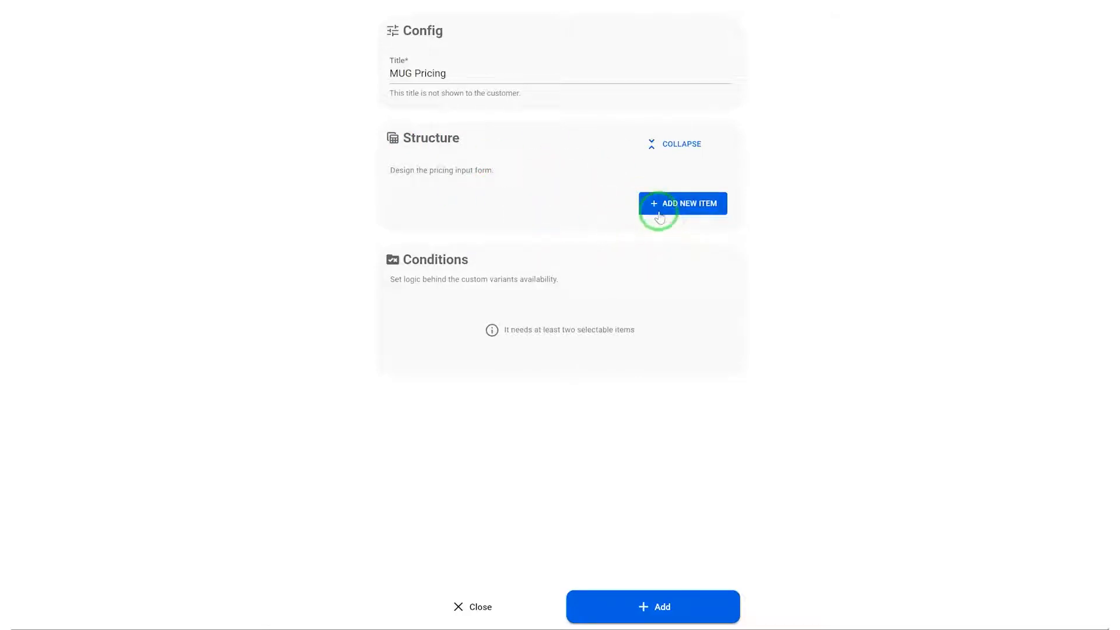
Add a Selective item titled "Size" with placeholder "Select a size", variable name "size" and values Small, Medium and Larg
{"action": "left_click", "coordinate": [673, 203]}
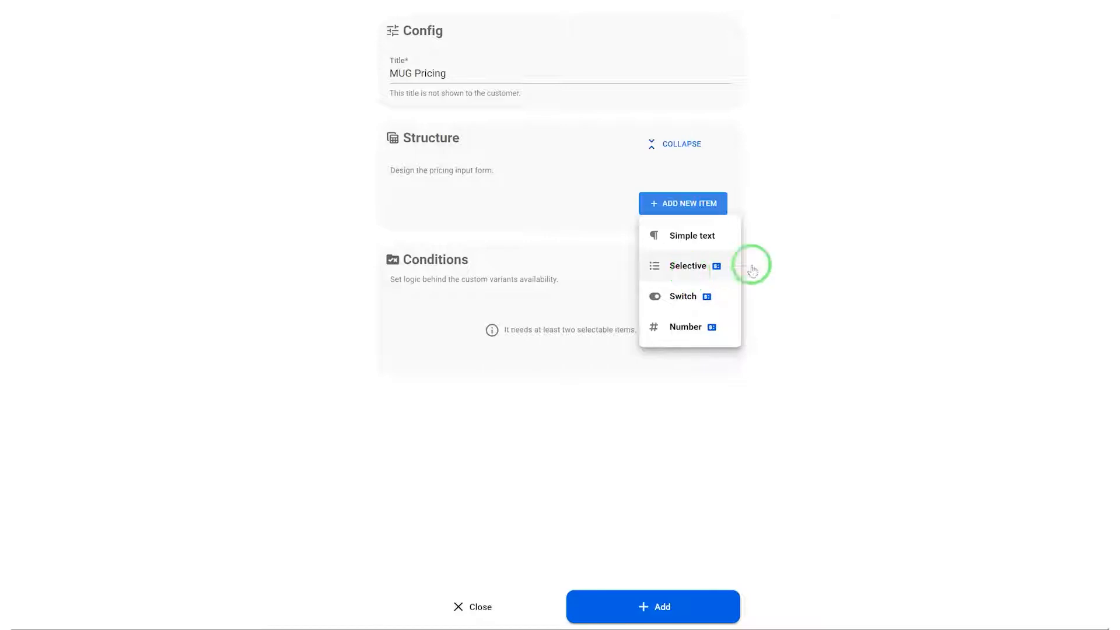
{"action": "left_click", "coordinate": [701, 272]}
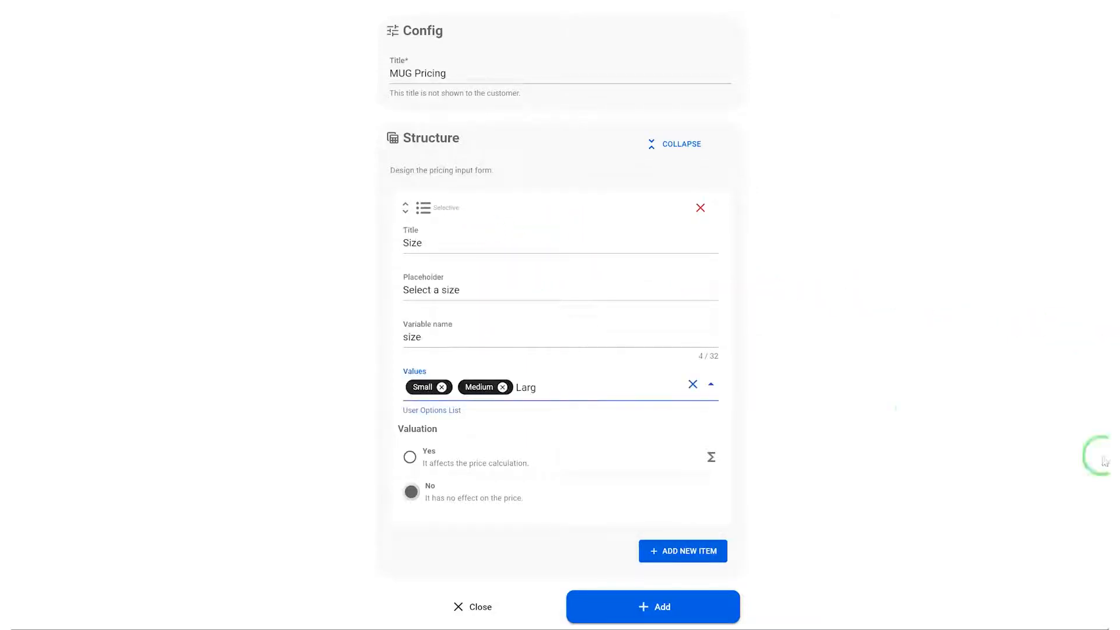
{"action": "left_click", "coordinate": [591, 390]}
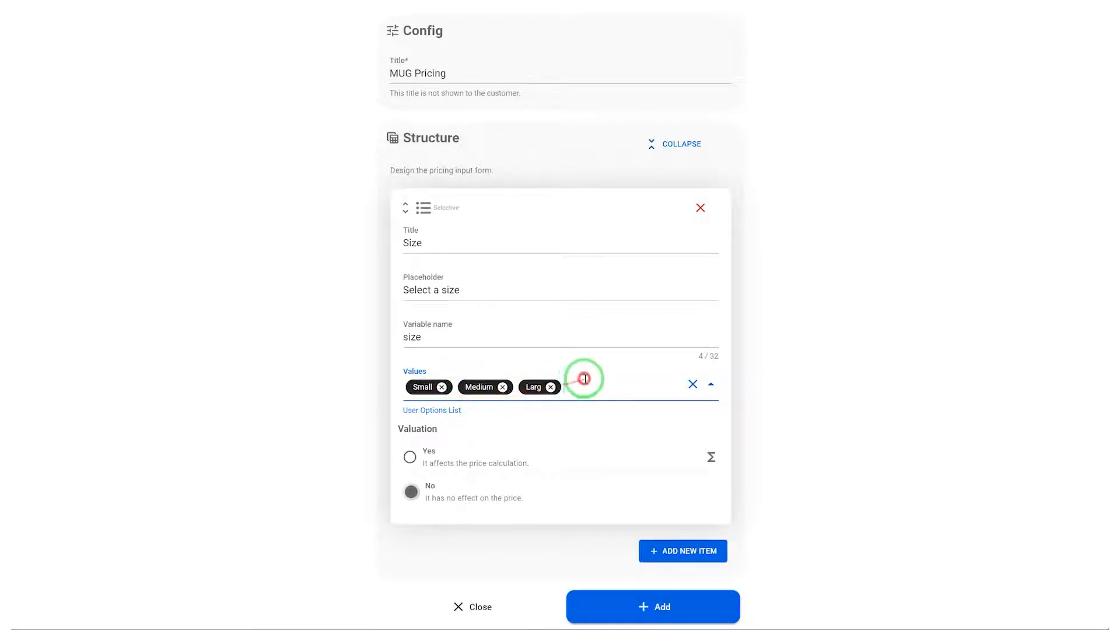
Make Size affect the price with the Multiplication formula, using 1 for Small, 1.4 for Medium and 2 for Larg
{"action": "scroll", "coordinate": [528, 429], "scroll_direction": "down", "scroll_amount": 2}
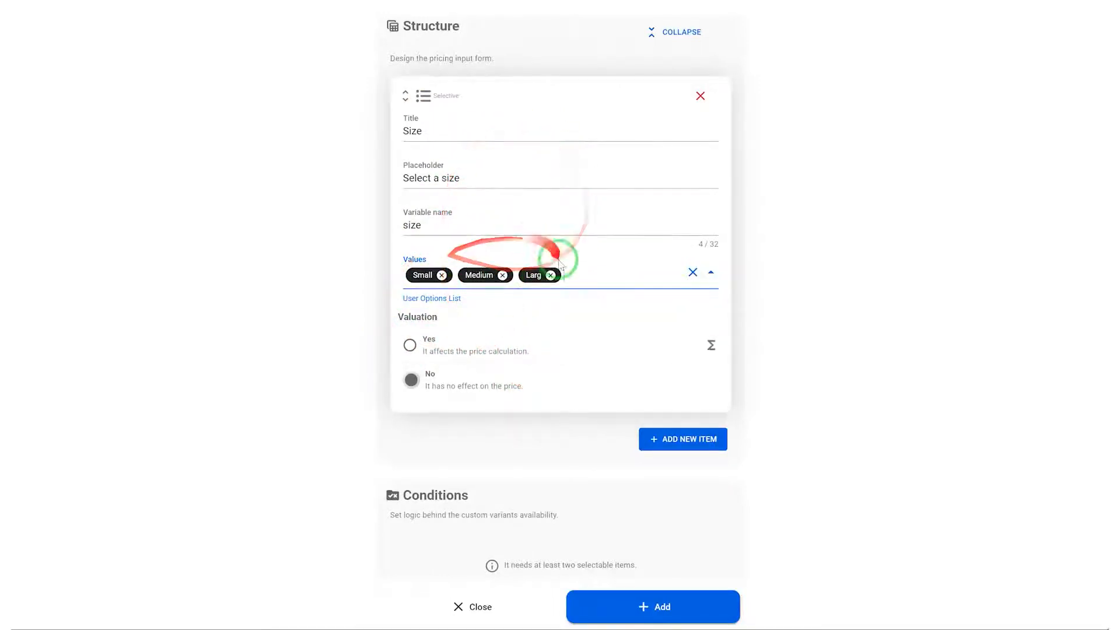
{"action": "scroll", "coordinate": [549, 274], "scroll_direction": "up", "scroll_amount": 2}
{"action": "scroll", "coordinate": [564, 318], "scroll_direction": "down", "scroll_amount": 1}
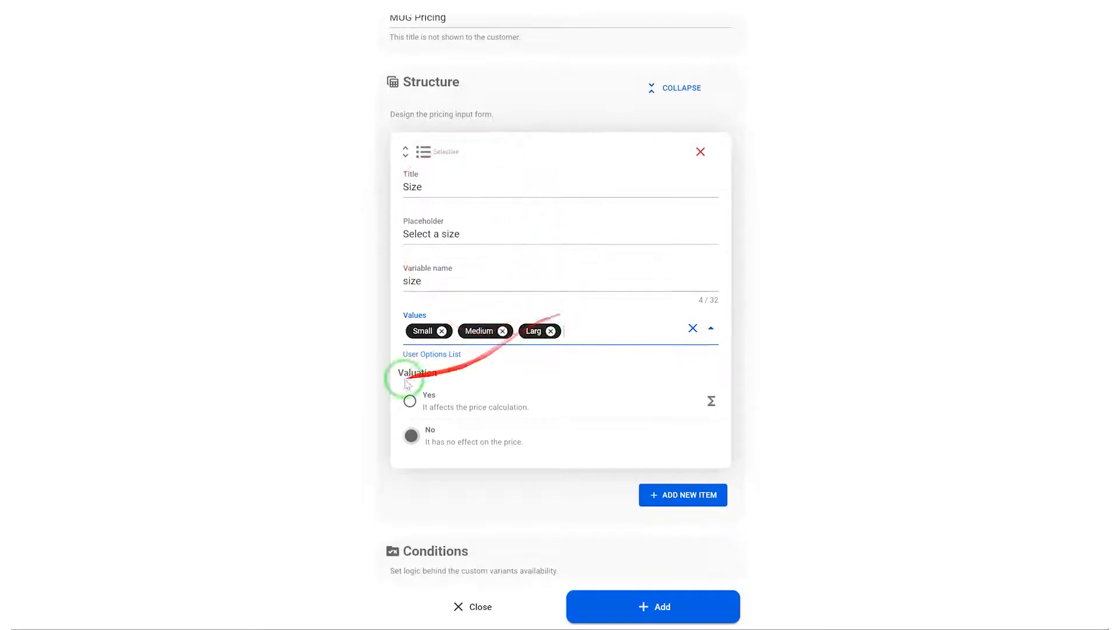
{"action": "left_click", "coordinate": [438, 394]}
{"action": "scroll", "coordinate": [820, 368], "scroll_direction": "down", "scroll_amount": 3}
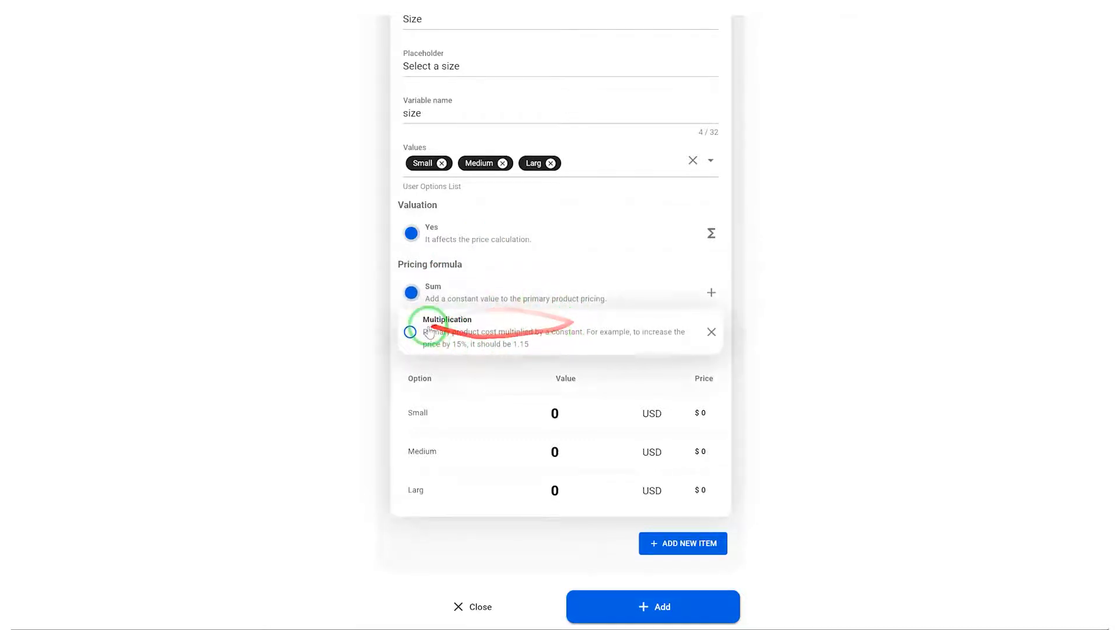
{"action": "left_click", "coordinate": [484, 333]}
{"action": "left_click", "coordinate": [569, 414]}
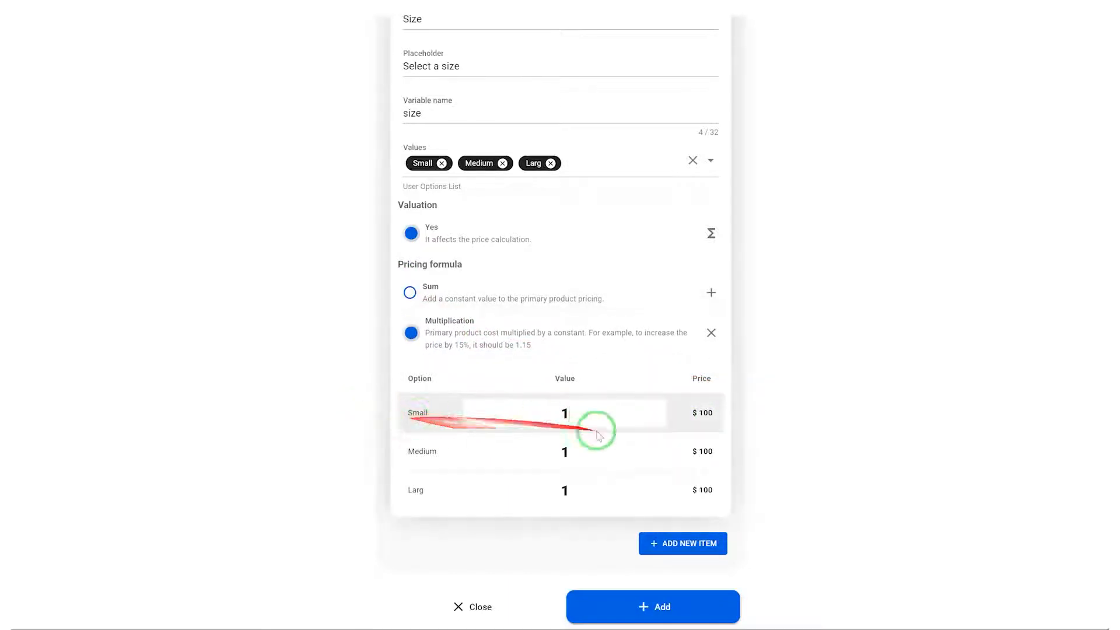
{"action": "left_click", "coordinate": [590, 459]}
{"action": "type", "text": ".1"}
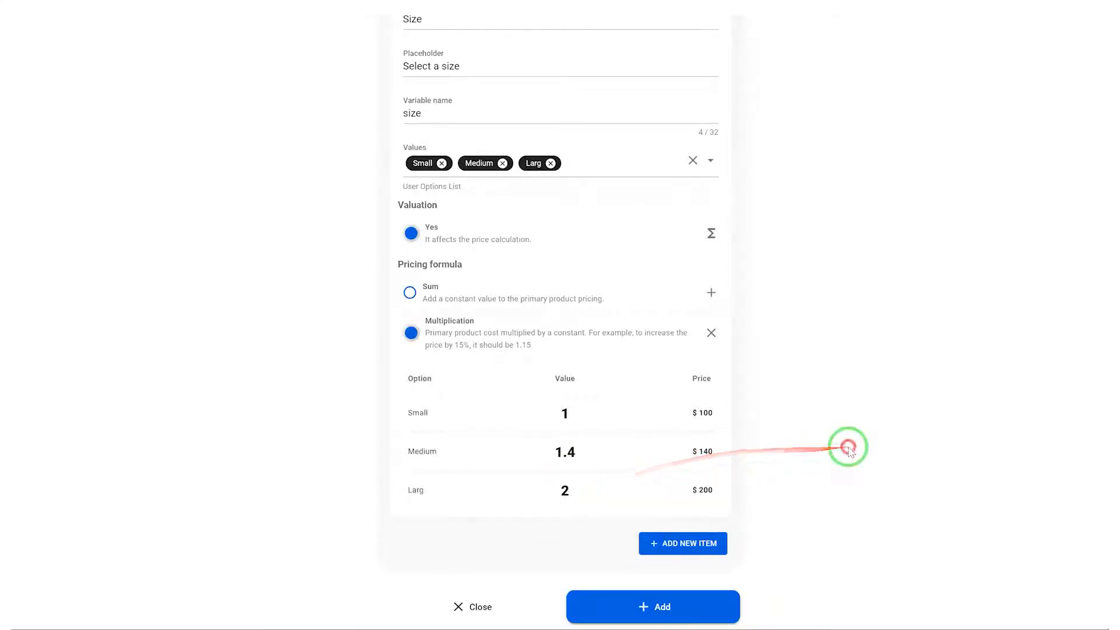
{"action": "scroll", "coordinate": [838, 430], "scroll_direction": "down", "scroll_amount": 3}
{"action": "left_click", "coordinate": [652, 387]}
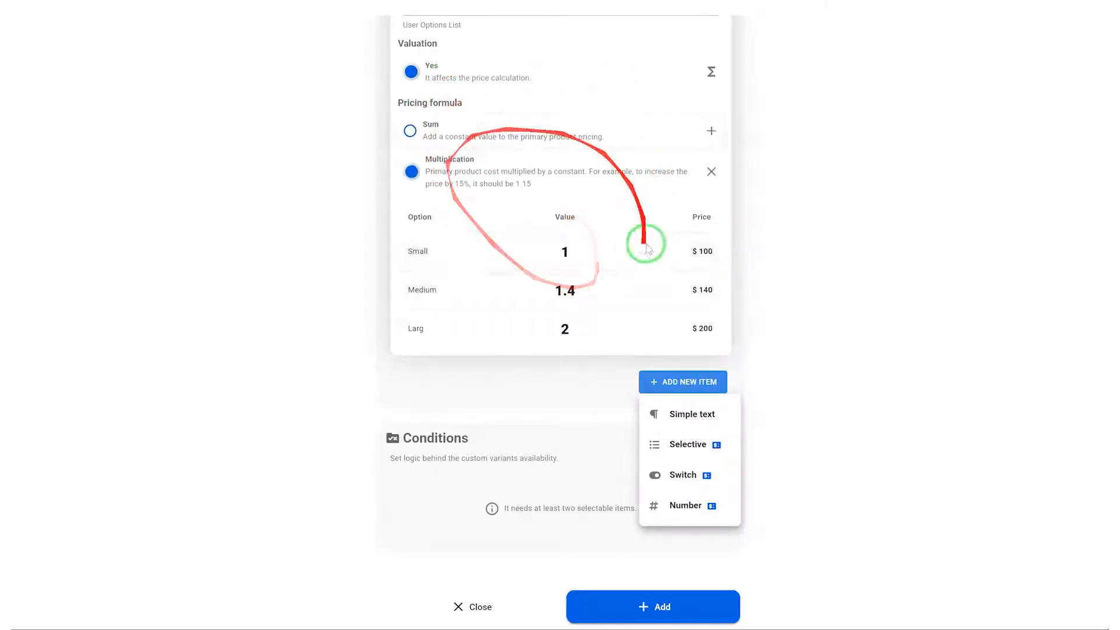
{"action": "left_click", "coordinate": [882, 308]}
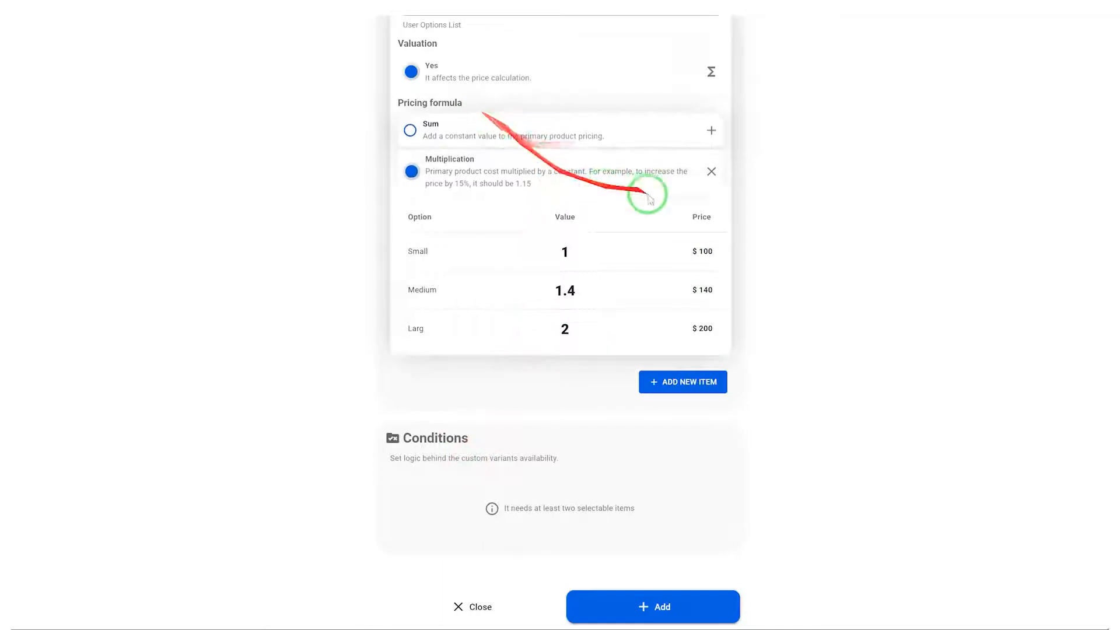
Save the MUG Pricing valuation form
{"action": "scroll", "coordinate": [525, 146], "scroll_direction": "up", "scroll_amount": 2}
{"action": "scroll", "coordinate": [595, 151], "scroll_direction": "up", "scroll_amount": 1}
{"action": "scroll", "coordinate": [583, 268], "scroll_direction": "down", "scroll_amount": 1}
{"action": "scroll", "coordinate": [496, 405], "scroll_direction": "down", "scroll_amount": 2}
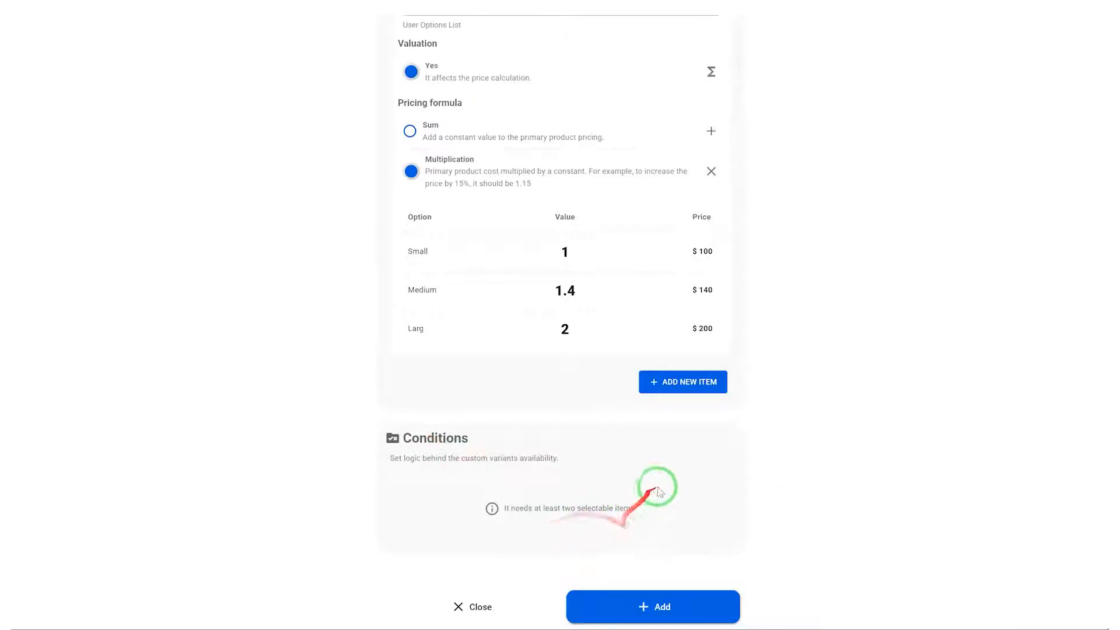
{"action": "left_click", "coordinate": [662, 605]}
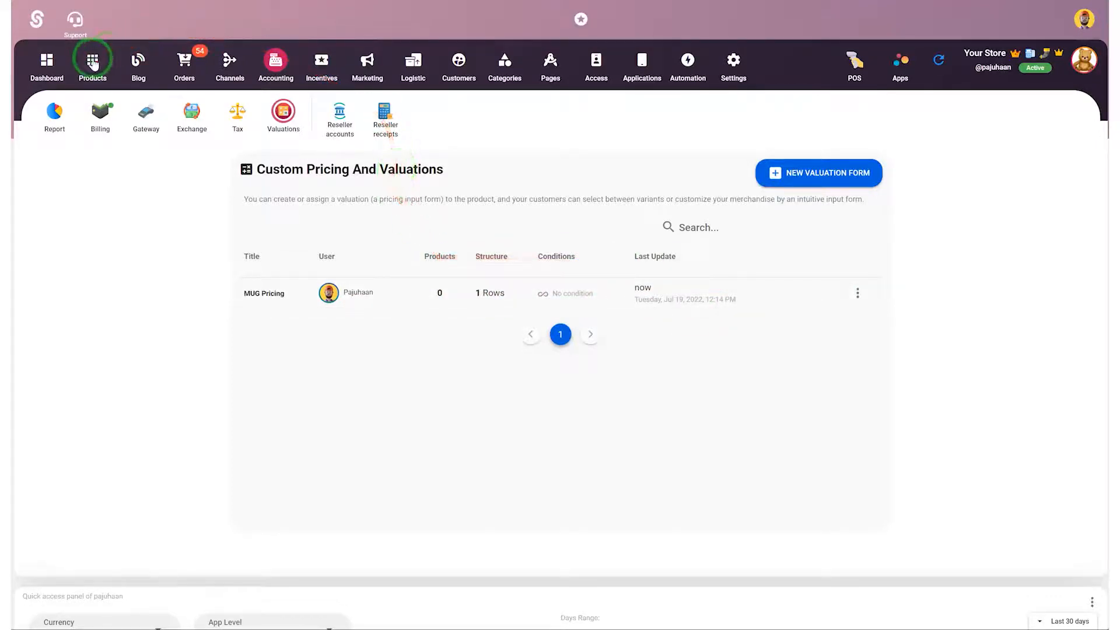
Start a new product with the name "Mug Gloria" and the product code "Gloria MX70"
{"action": "left_click", "coordinate": [109, 83]}
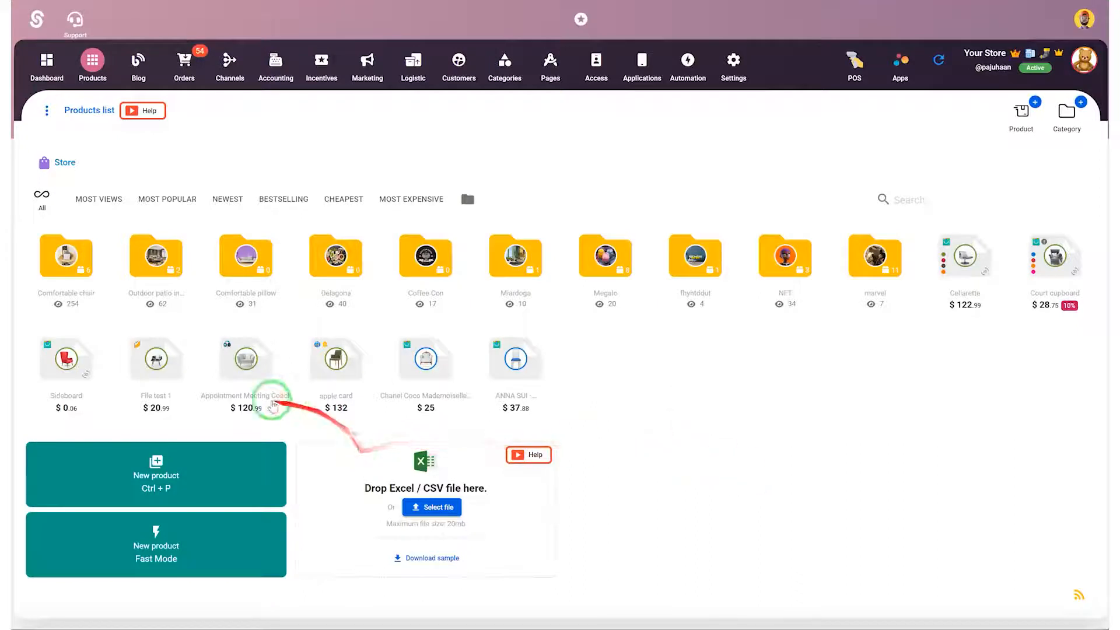
{"action": "left_click", "coordinate": [204, 485]}
{"action": "left_click", "coordinate": [165, 335]}
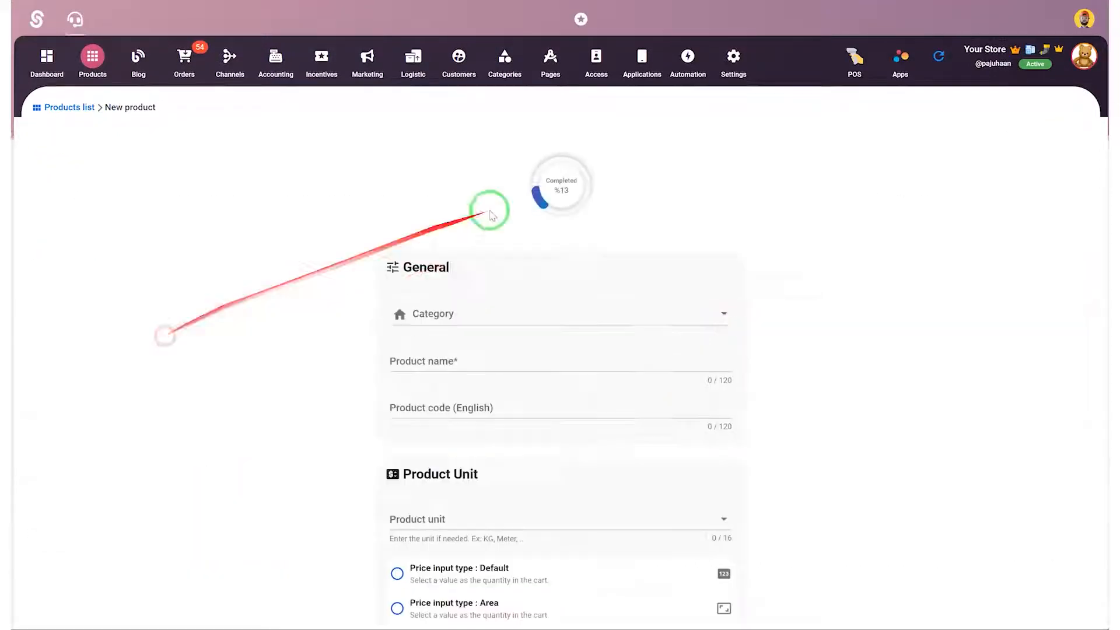
{"action": "scroll", "coordinate": [560, 200], "scroll_direction": "down", "scroll_amount": 2}
{"action": "left_click", "coordinate": [572, 226]}
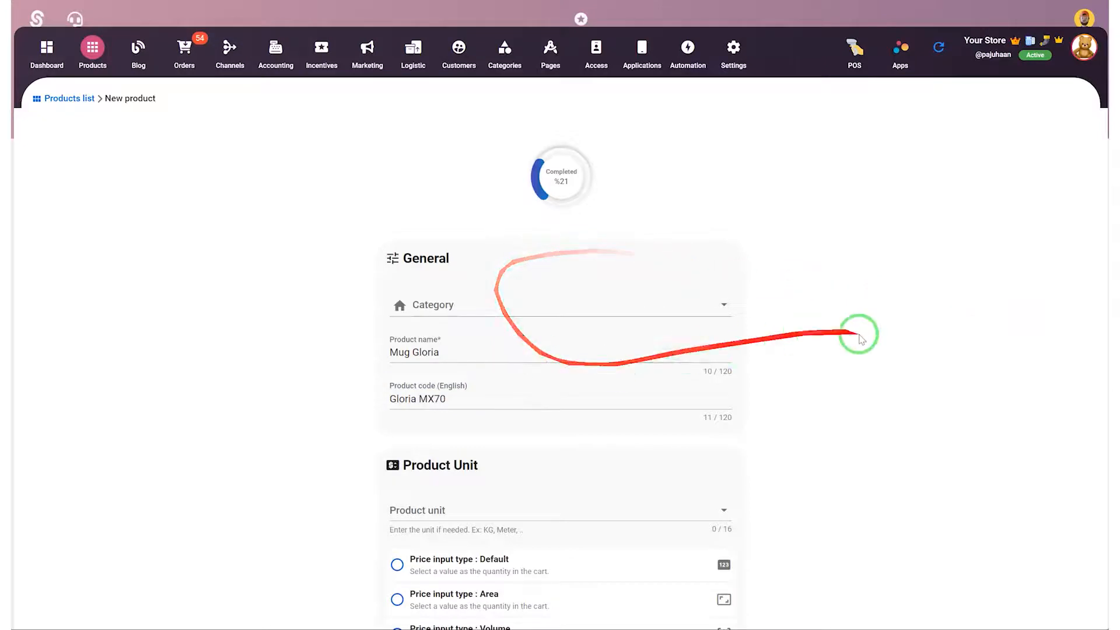
Set the product's price input type to Custom (By input form) and choose MUG Pricing as its valuation model
{"action": "scroll", "coordinate": [887, 324], "scroll_direction": "down", "scroll_amount": 4}
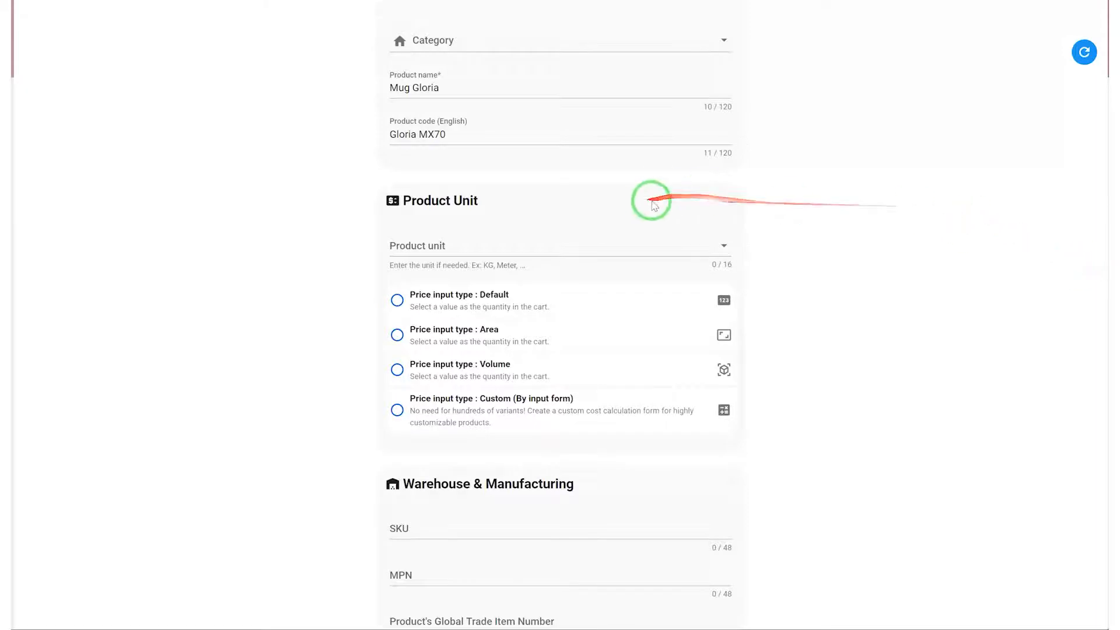
{"action": "scroll", "coordinate": [651, 198], "scroll_direction": "down", "scroll_amount": 1}
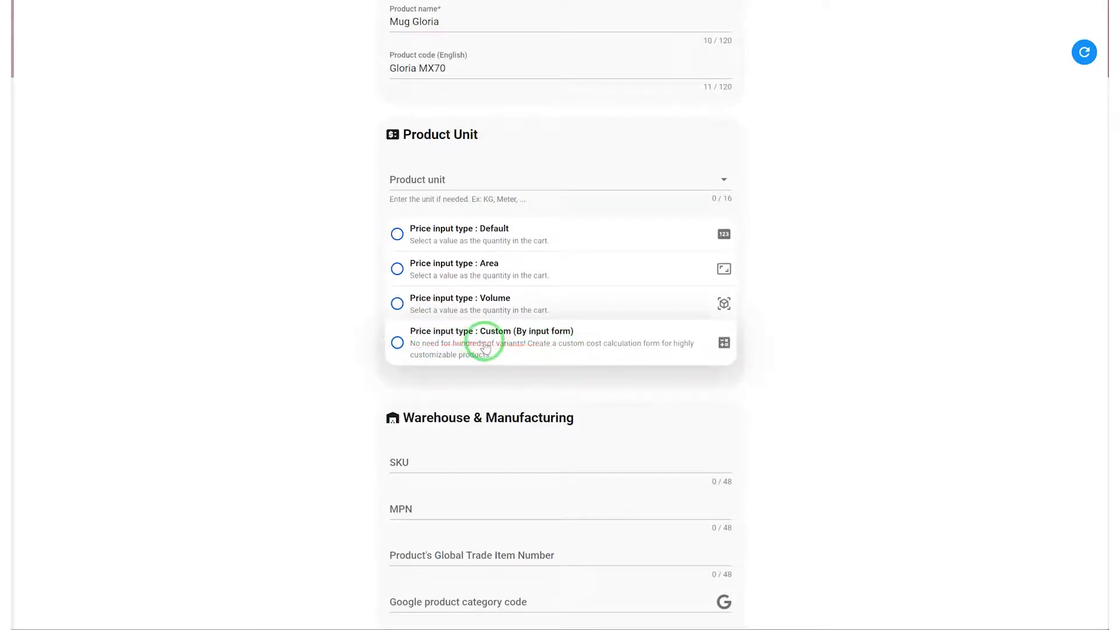
{"action": "left_click", "coordinate": [451, 346]}
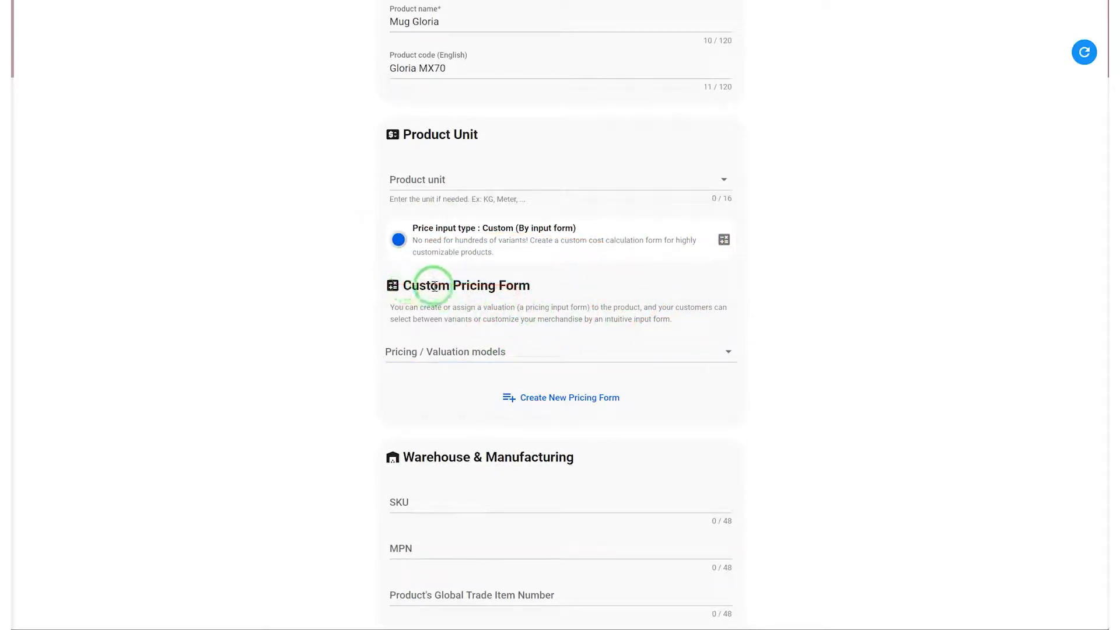
{"action": "left_click", "coordinate": [512, 356]}
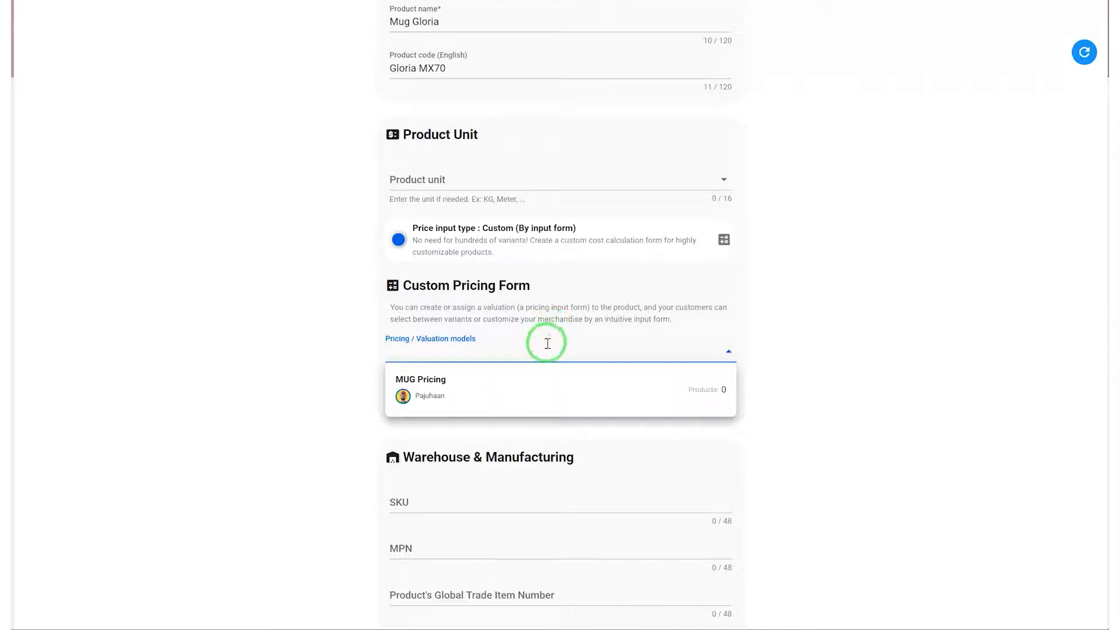
{"action": "left_click", "coordinate": [483, 394]}
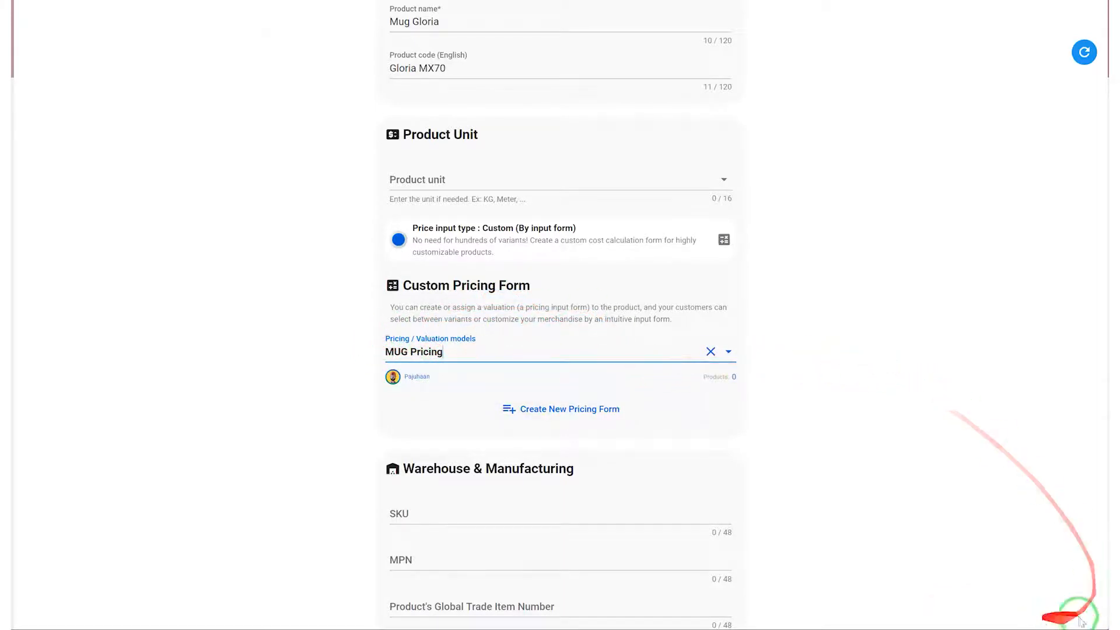
Save the new product's general information and continue to the next section
{"action": "scroll", "coordinate": [914, 405], "scroll_direction": "down", "scroll_amount": 8}
{"action": "scroll", "coordinate": [915, 404], "scroll_direction": "down", "scroll_amount": 7}
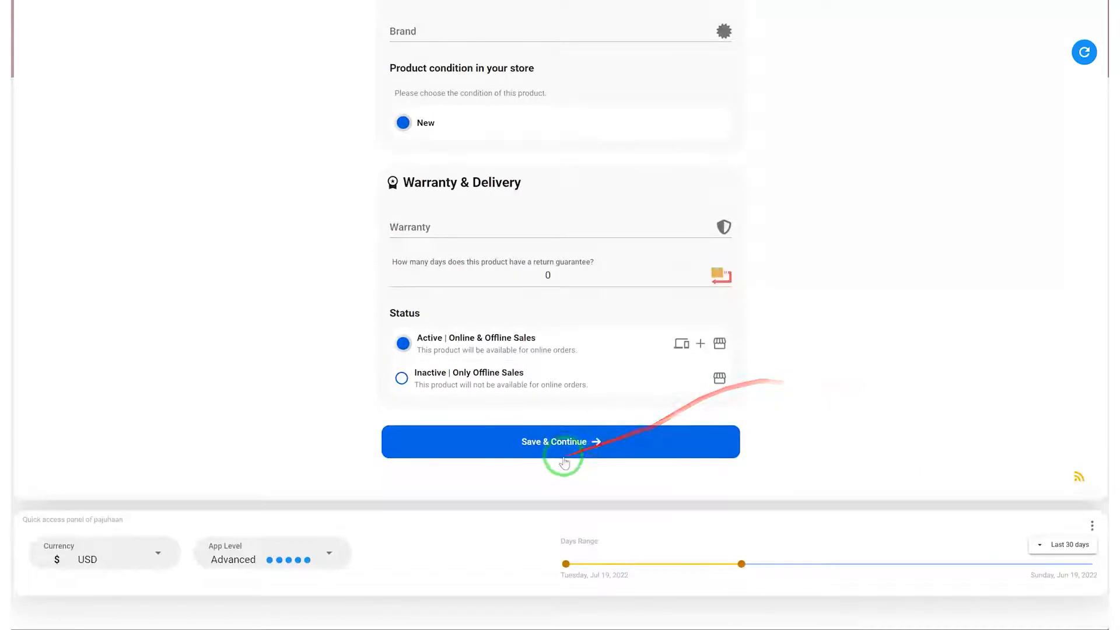
{"action": "left_click", "coordinate": [595, 445]}
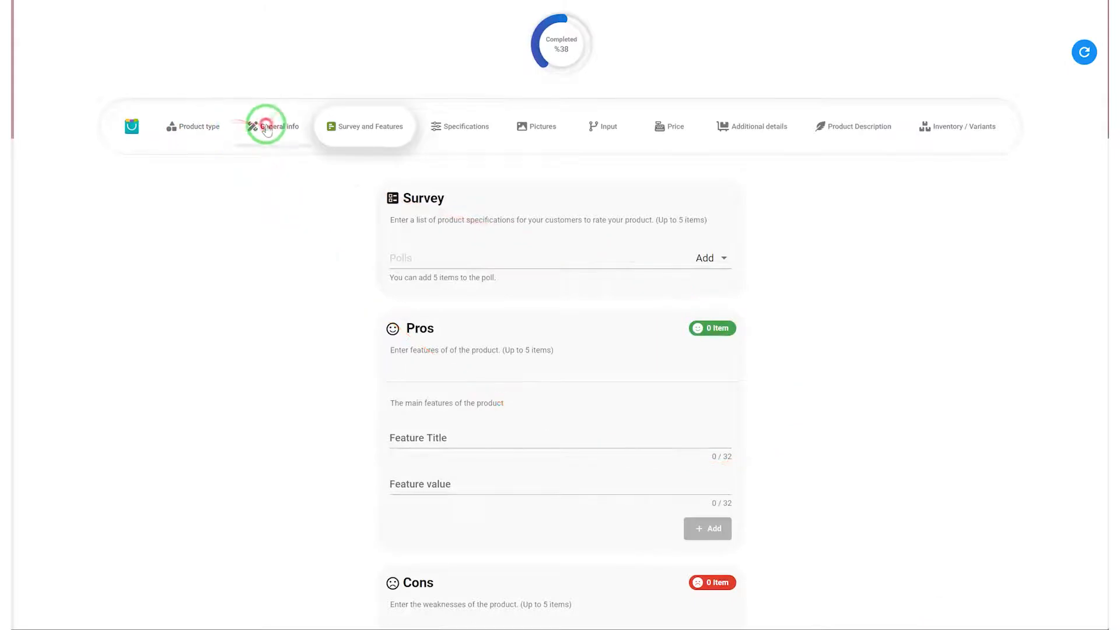
Return to the product's general info and assign the MUG Pricing valuation model to Mug Gloria again
{"action": "left_click", "coordinate": [266, 128]}
{"action": "scroll", "coordinate": [933, 216], "scroll_direction": "down", "scroll_amount": 5}
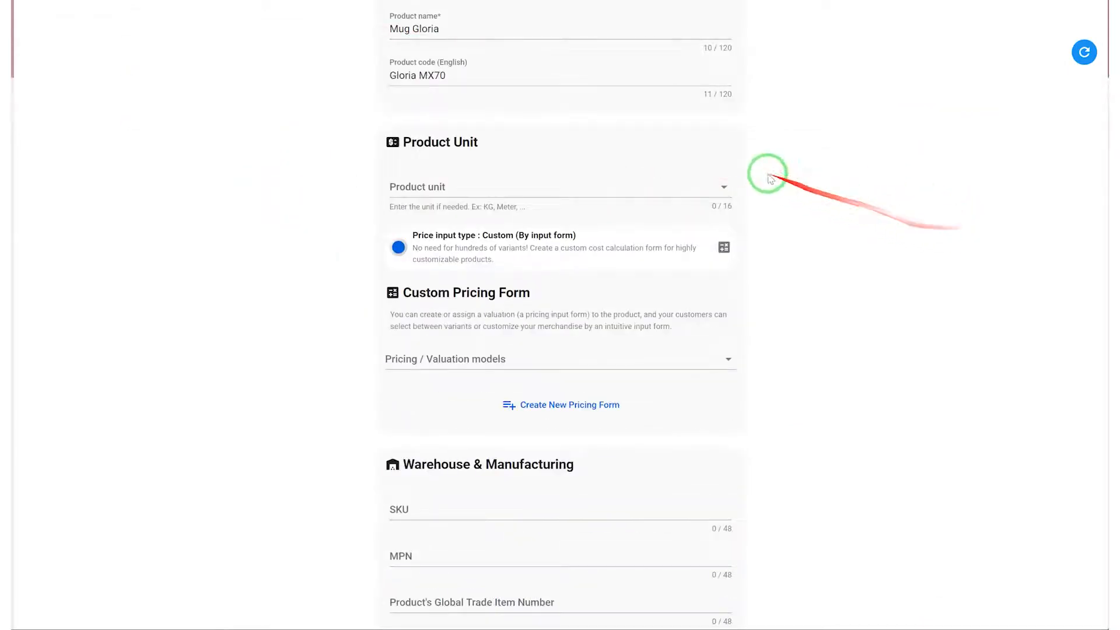
{"action": "left_click", "coordinate": [498, 337]}
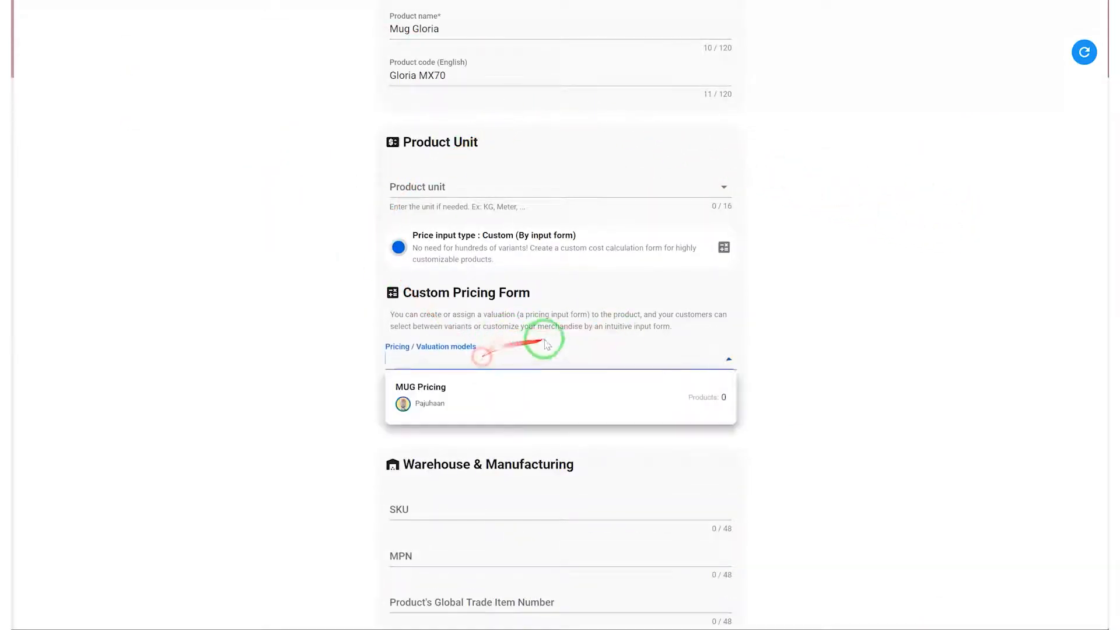
{"action": "left_click", "coordinate": [458, 386]}
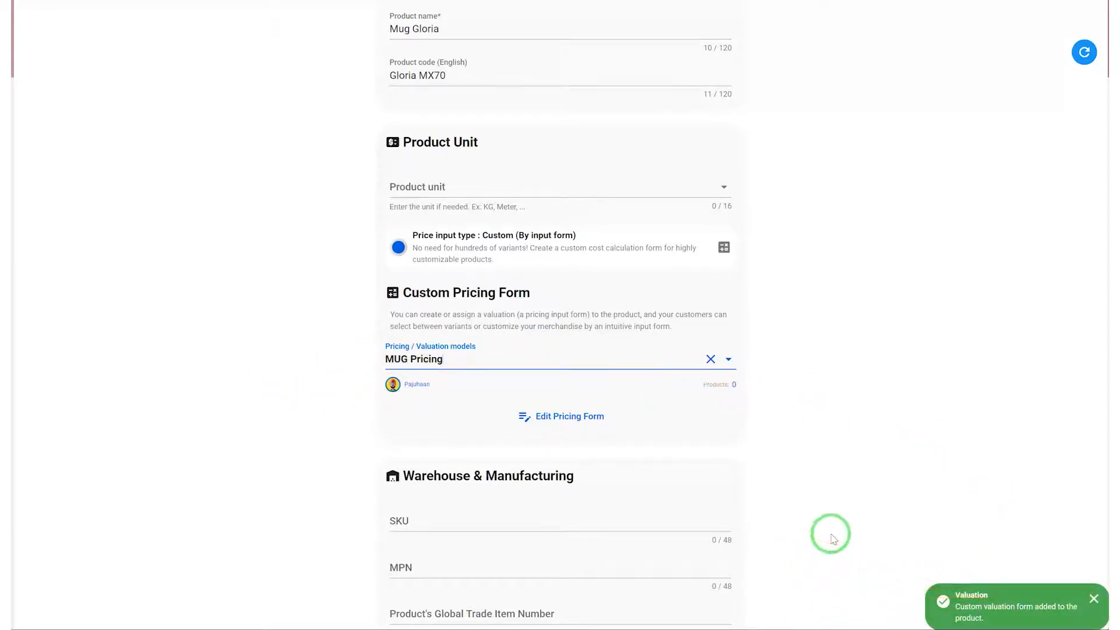
Upload mug3.jpg as the product's main image in the Pictures section
{"action": "scroll", "coordinate": [827, 547], "scroll_direction": "up", "scroll_amount": 7}
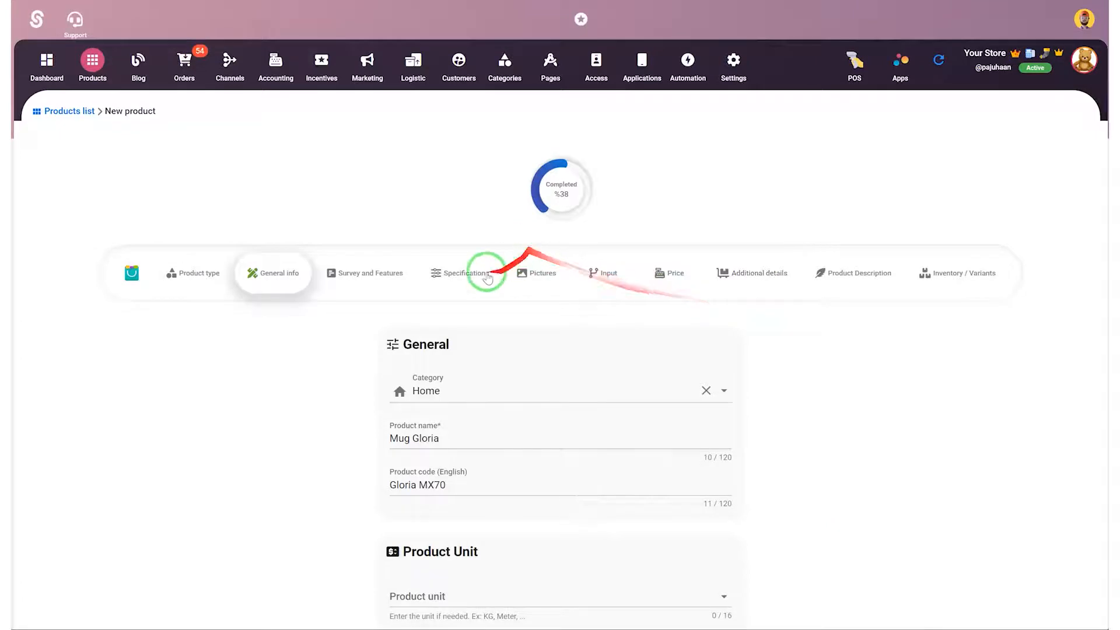
{"action": "left_click", "coordinate": [519, 273]}
{"action": "left_click", "coordinate": [654, 133]}
{"action": "left_click", "coordinate": [537, 125]}
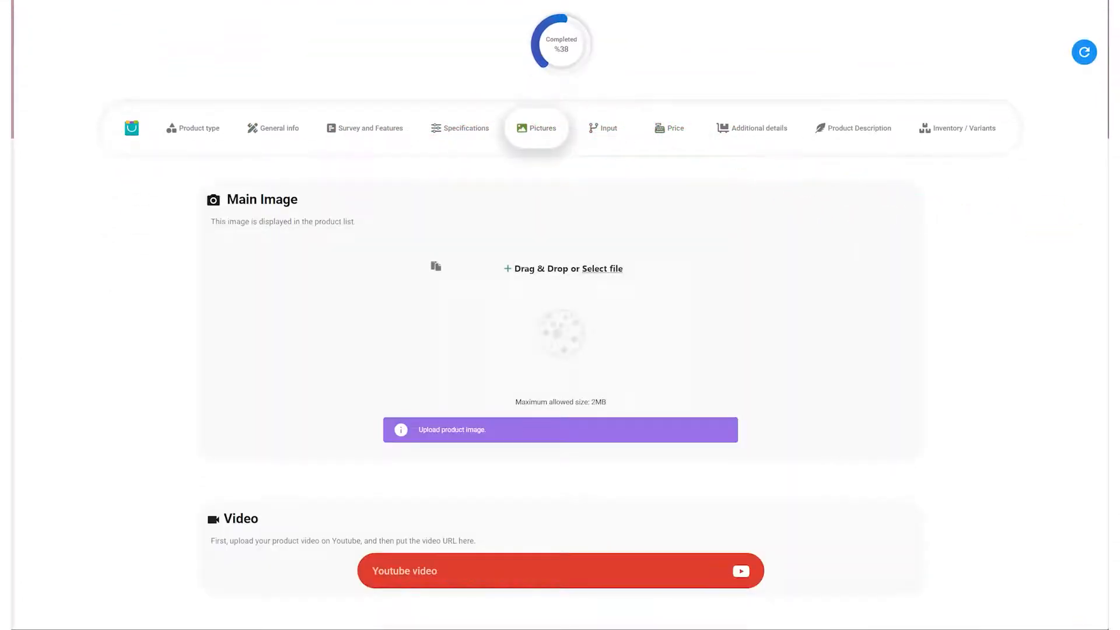
{"action": "left_click_drag", "start_coordinate": [1106, 211], "coordinate": [572, 311]}
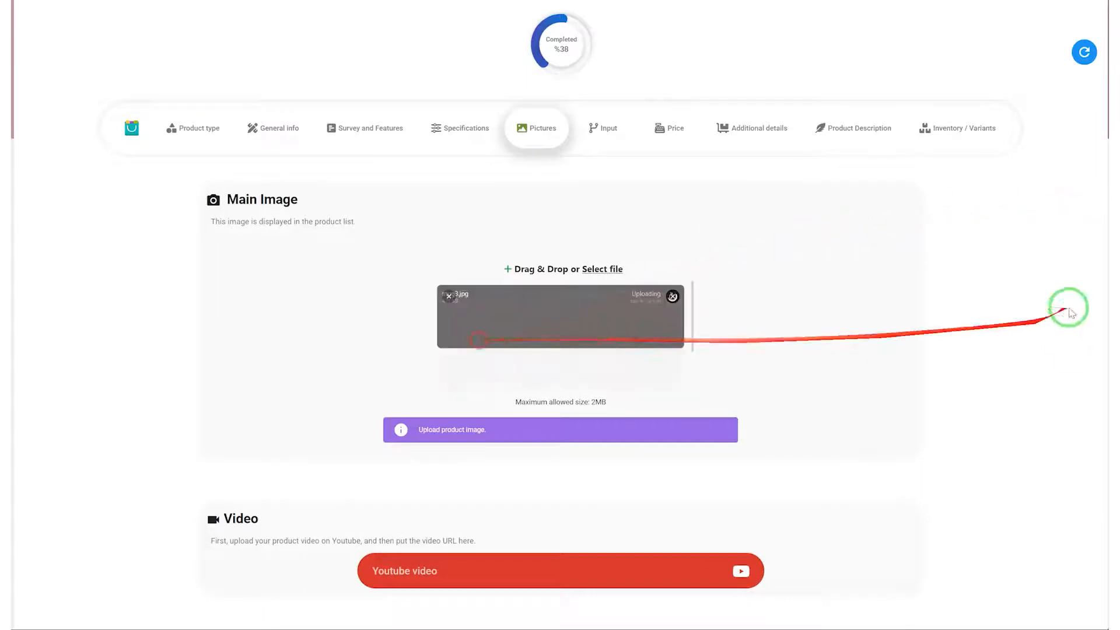
Add images to the Product Images Gallery and turn on White Background for the main image
{"action": "scroll", "coordinate": [980, 270], "scroll_direction": "down", "scroll_amount": 3}
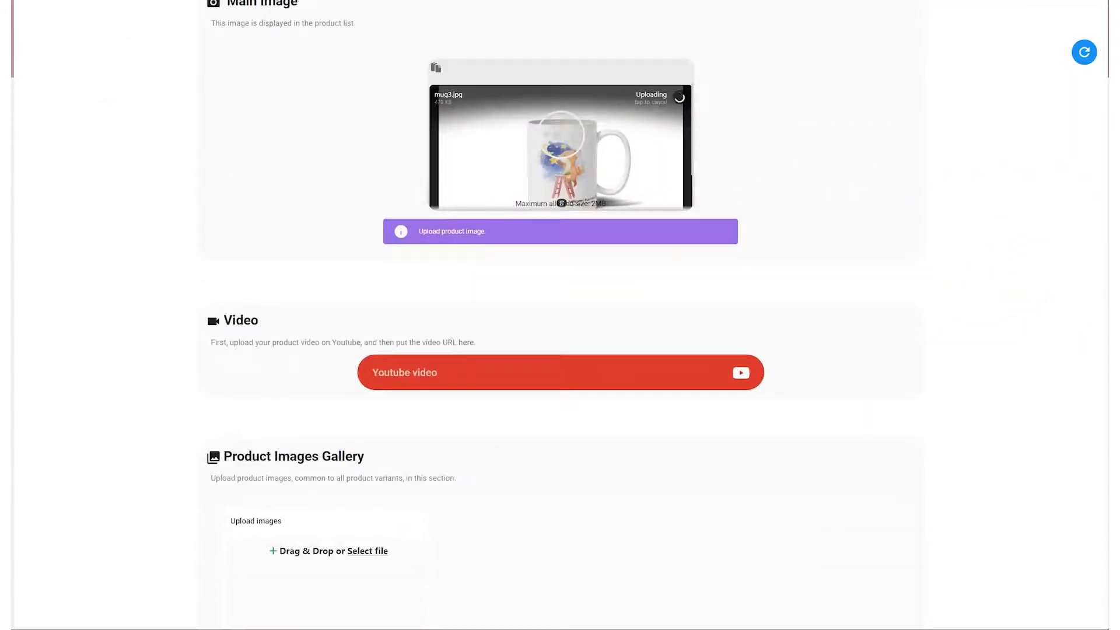
{"action": "left_click_drag", "start_coordinate": [1112, 251], "coordinate": [345, 519]}
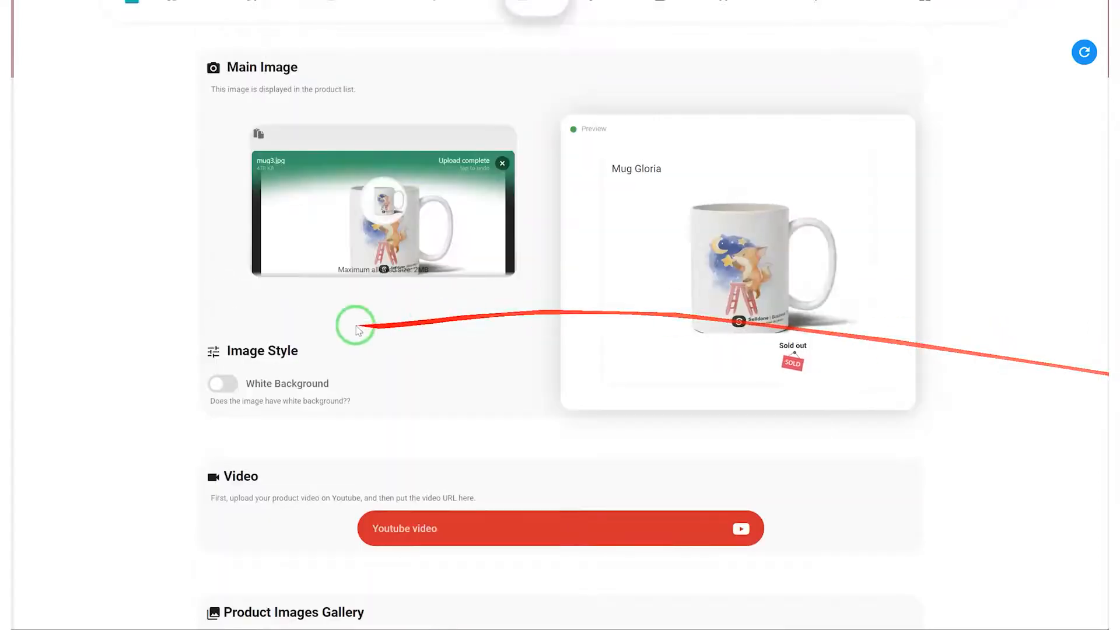
{"action": "left_click", "coordinate": [217, 387]}
{"action": "scroll", "coordinate": [997, 306], "scroll_direction": "up", "scroll_amount": 3}
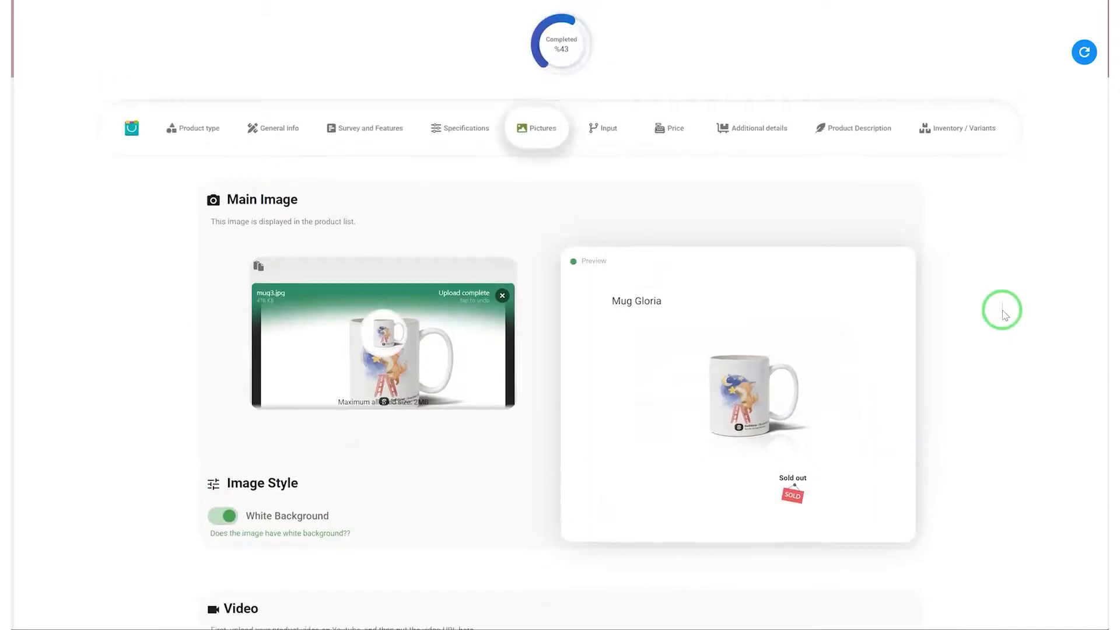
Save the product's pictures, and set and save its price as 10 USD
{"action": "scroll", "coordinate": [645, 304], "scroll_direction": "down", "scroll_amount": 10}
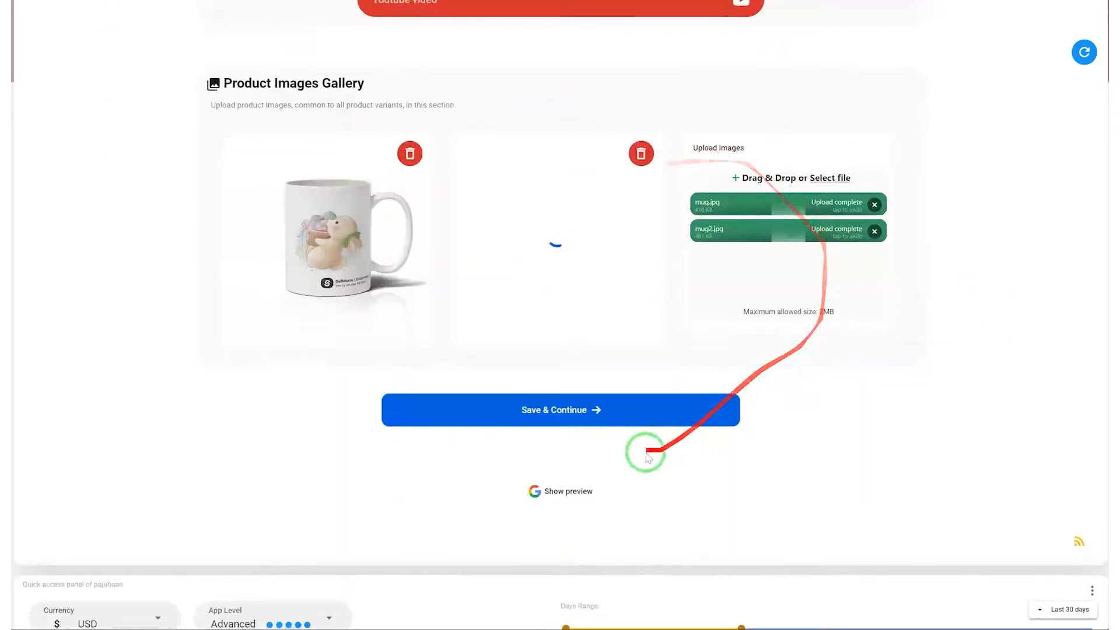
{"action": "left_click", "coordinate": [602, 410]}
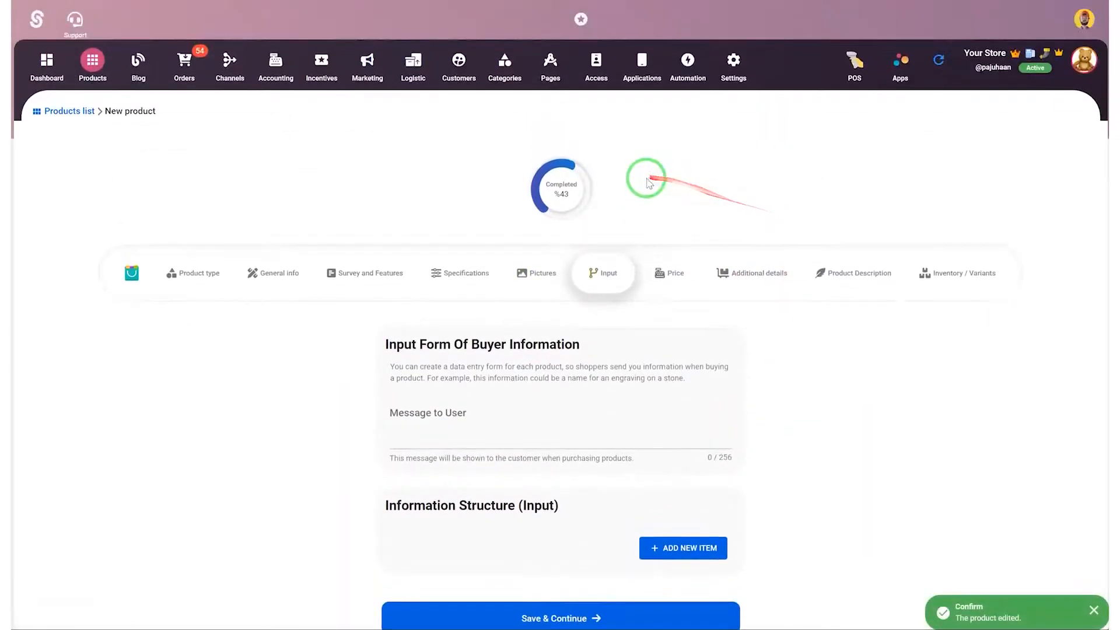
{"action": "left_click", "coordinate": [685, 291]}
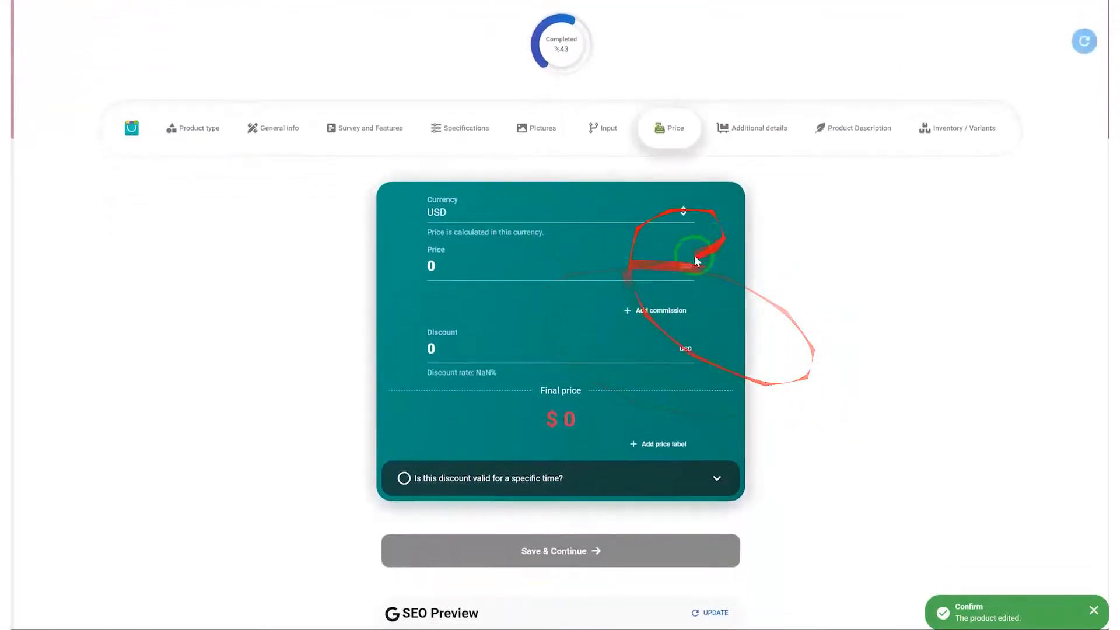
{"action": "left_click", "coordinate": [462, 262]}
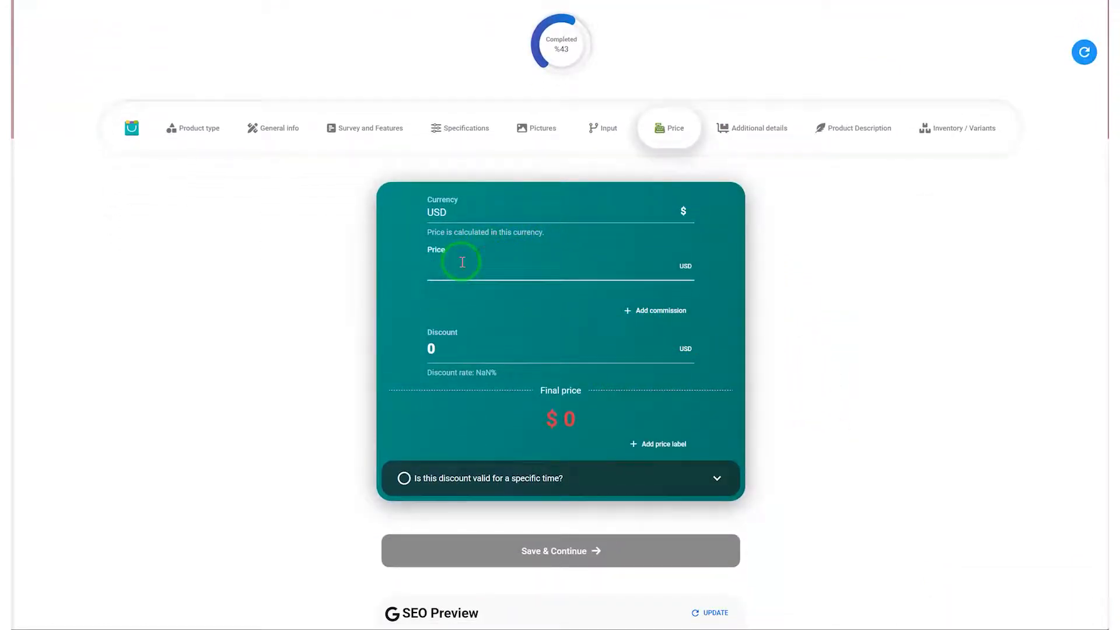
{"action": "type", "text": "100"}
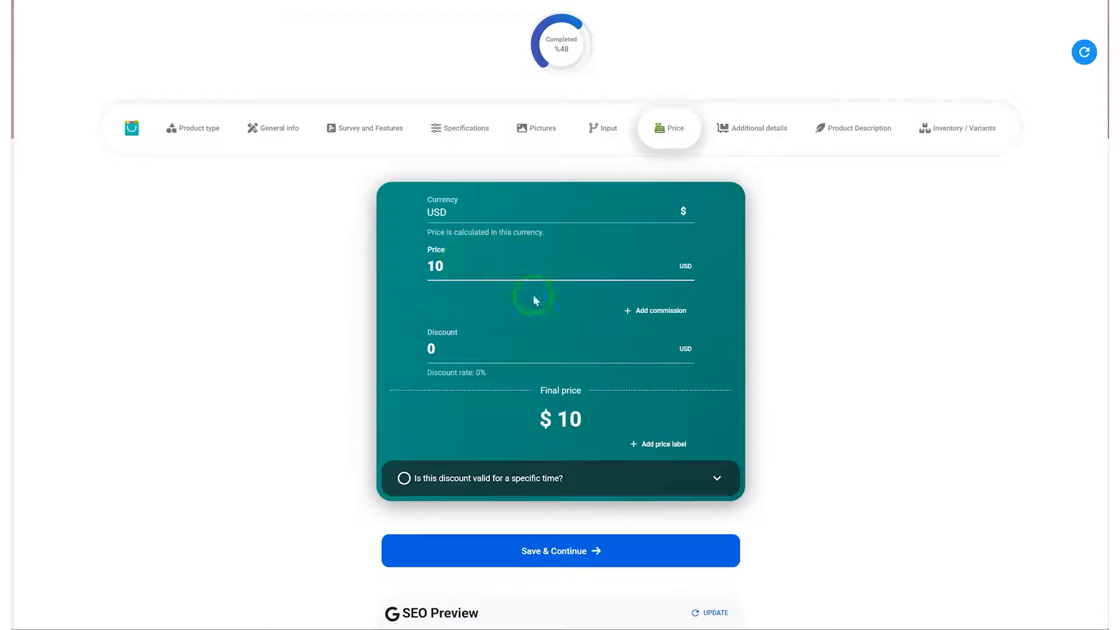
{"action": "left_click", "coordinate": [611, 555]}
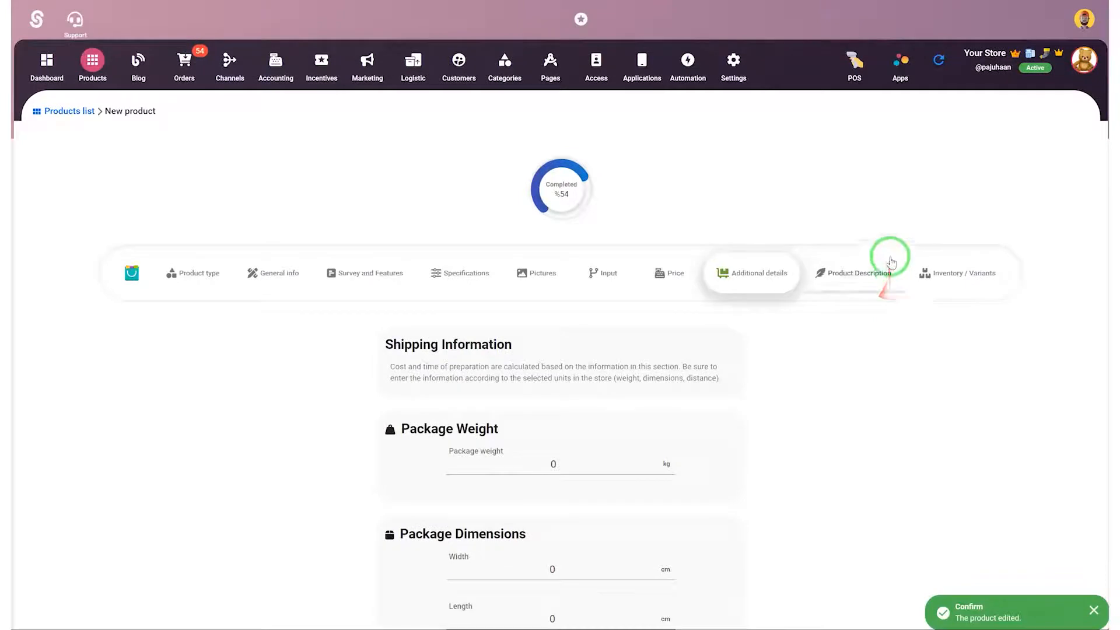
Open Mug Gloria from the products list and set its inventory count to 20
{"action": "left_click", "coordinate": [56, 111]}
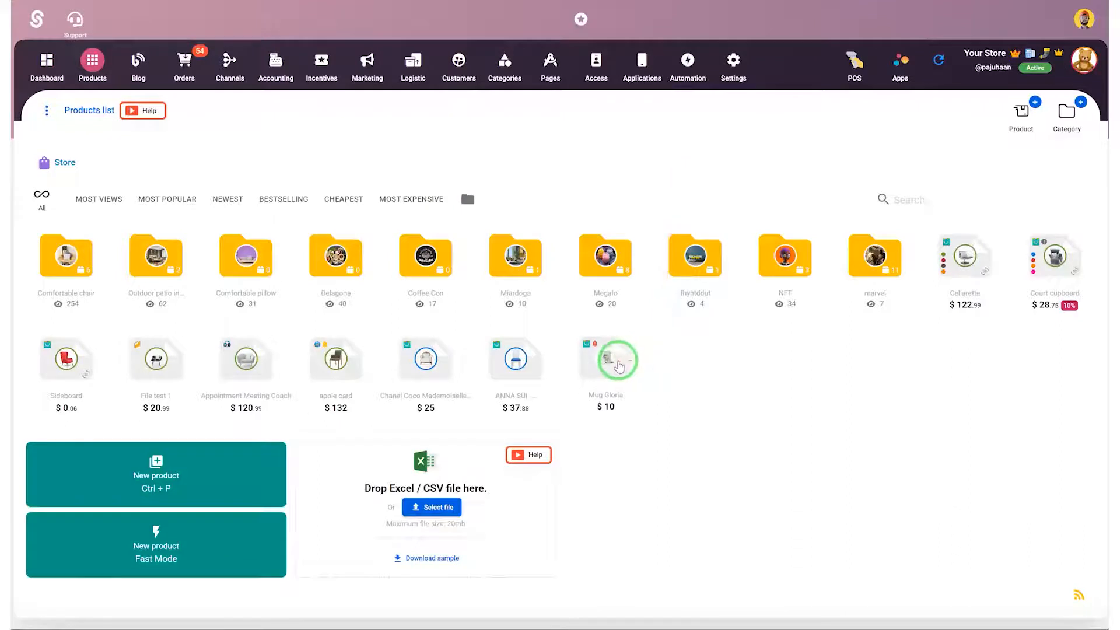
{"action": "left_click", "coordinate": [619, 365]}
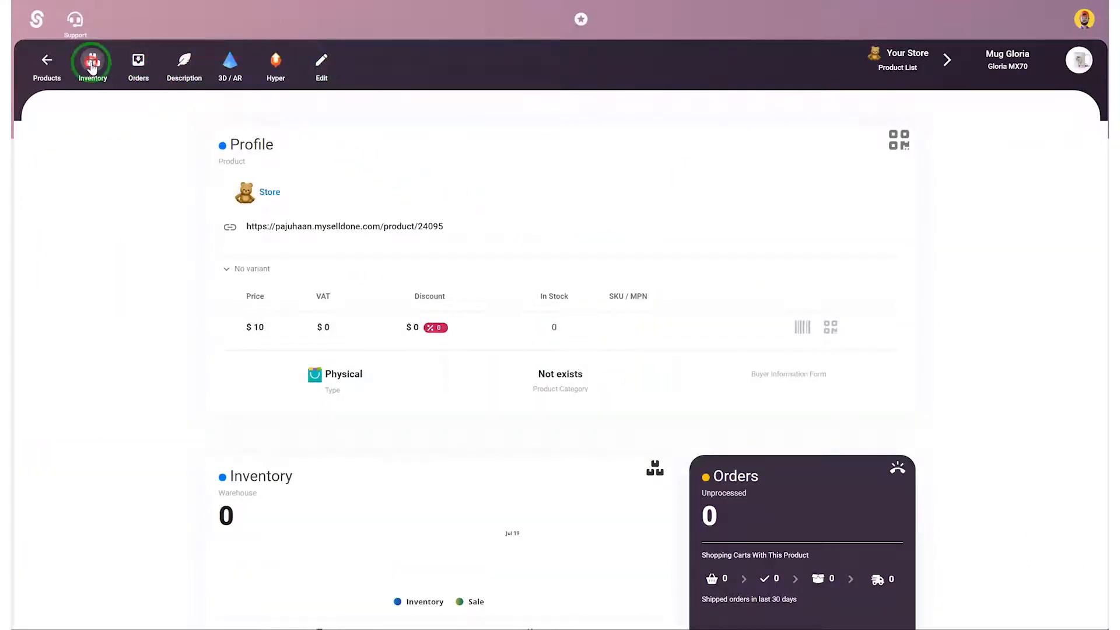
{"action": "left_click", "coordinate": [91, 67]}
{"action": "left_click", "coordinate": [573, 287]}
{"action": "key", "text": "BackSpace"}
{"action": "type", "text": "9"}
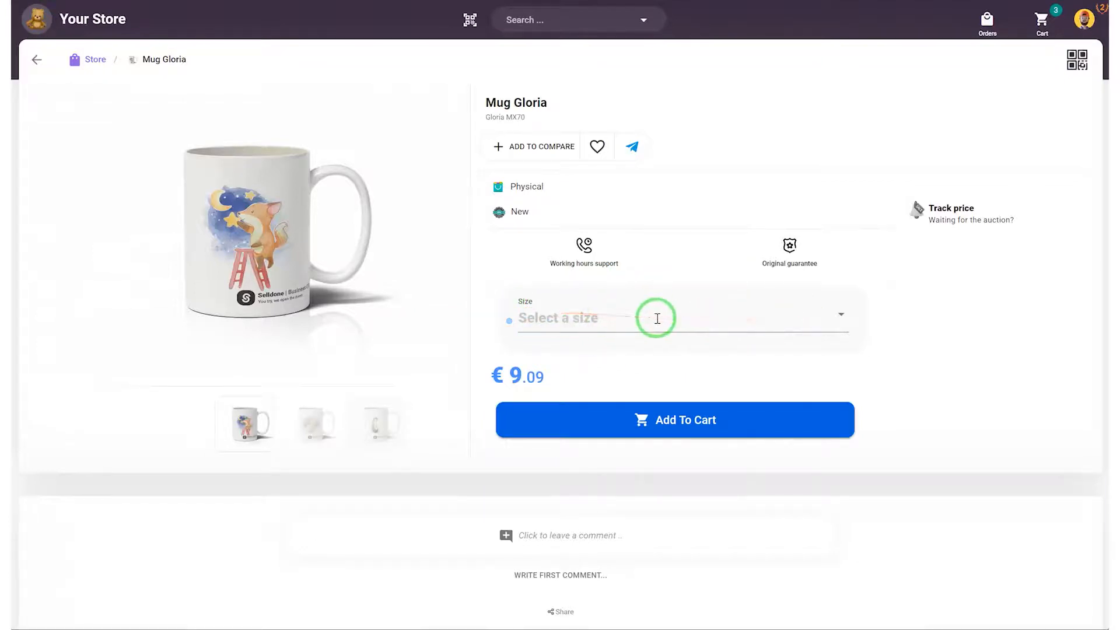
Choose the Small size for Mug Gloria on its shop page and add the mug to the cart
{"action": "left_click", "coordinate": [657, 318]}
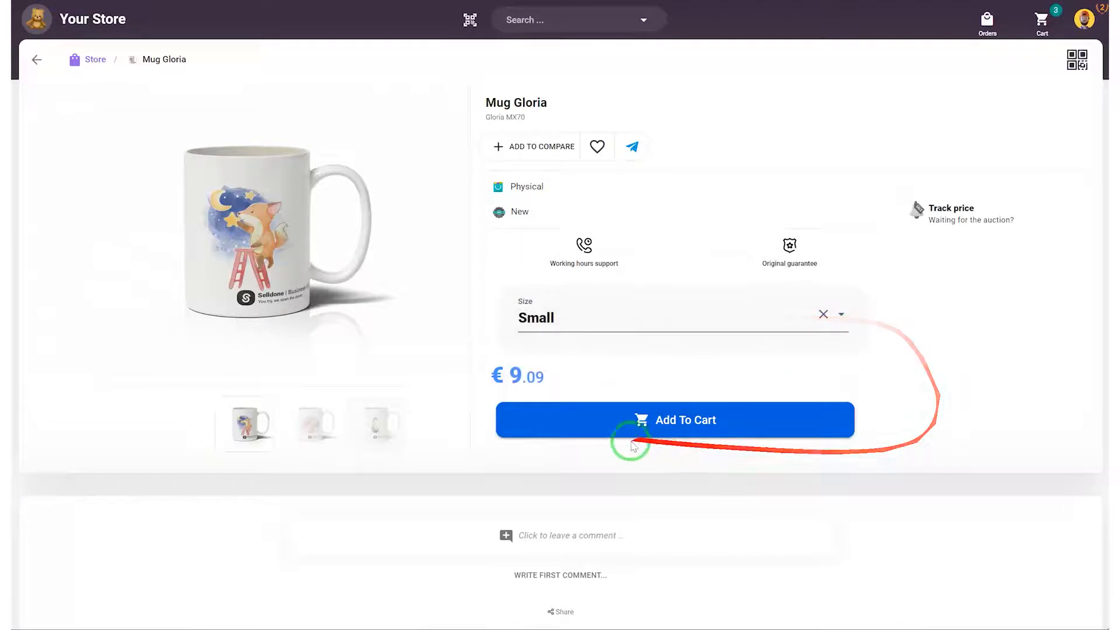
{"action": "left_click", "coordinate": [721, 430]}
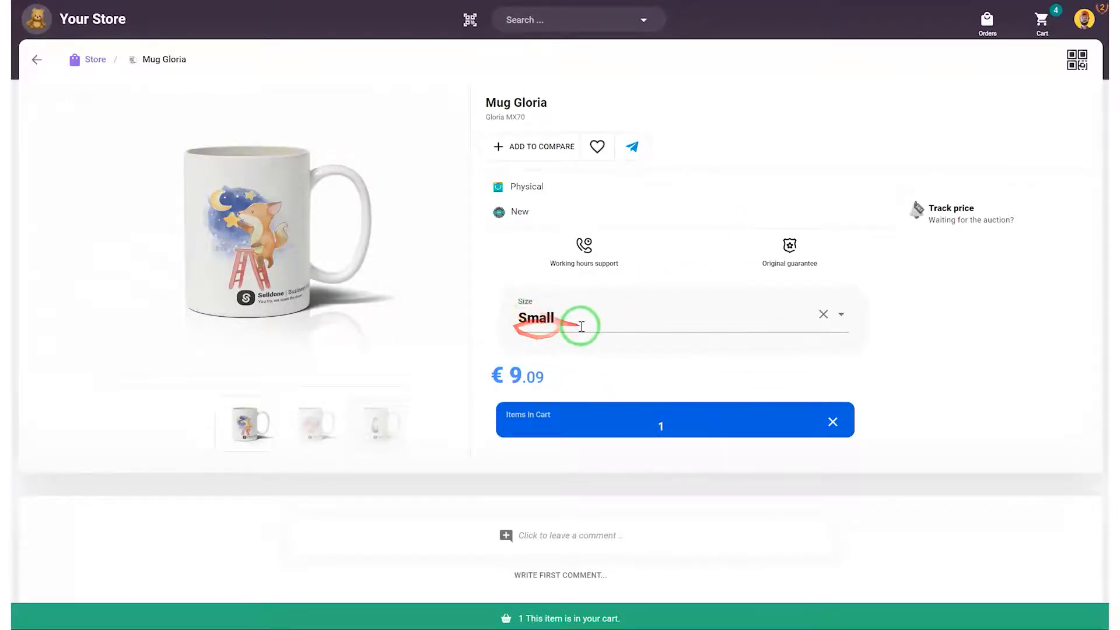
Switch the mug's size on the shop page to Medium and Larg to examine how the price responds
{"action": "left_click", "coordinate": [596, 324]}
{"action": "left_click", "coordinate": [656, 349]}
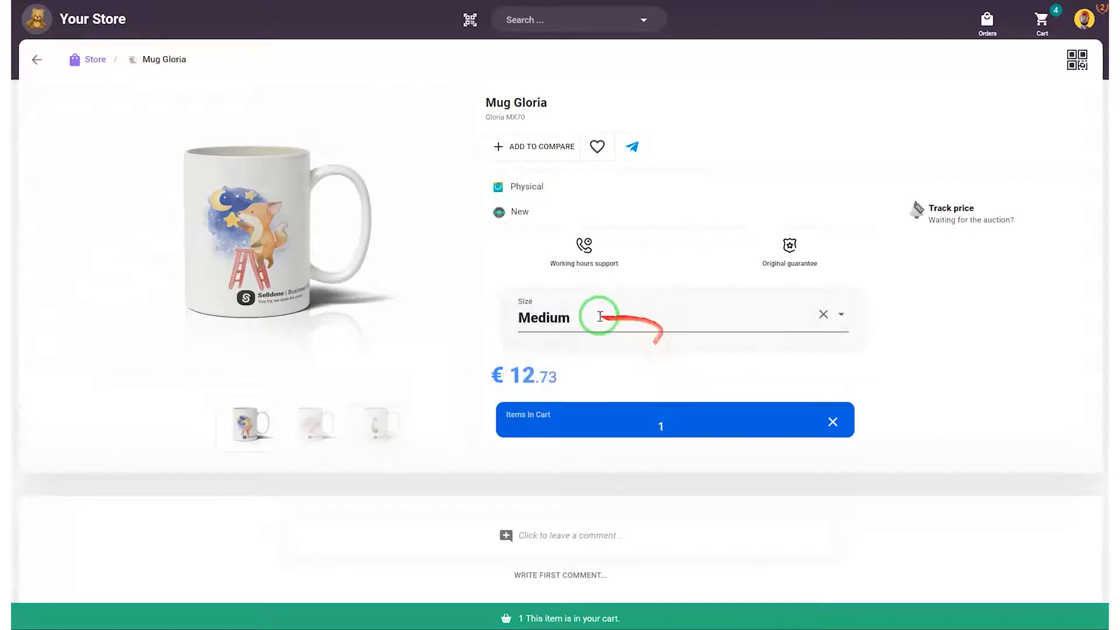
{"action": "left_click", "coordinate": [620, 320]}
{"action": "left_click", "coordinate": [680, 343]}
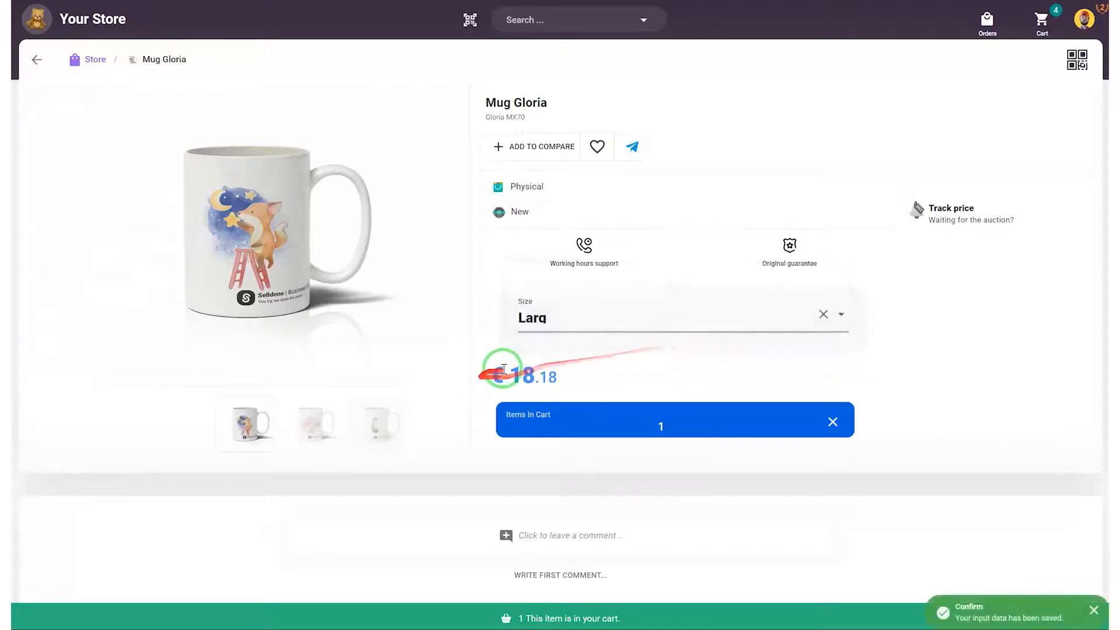
{"action": "left_click_drag", "start_coordinate": [520, 371], "coordinate": [472, 382]}
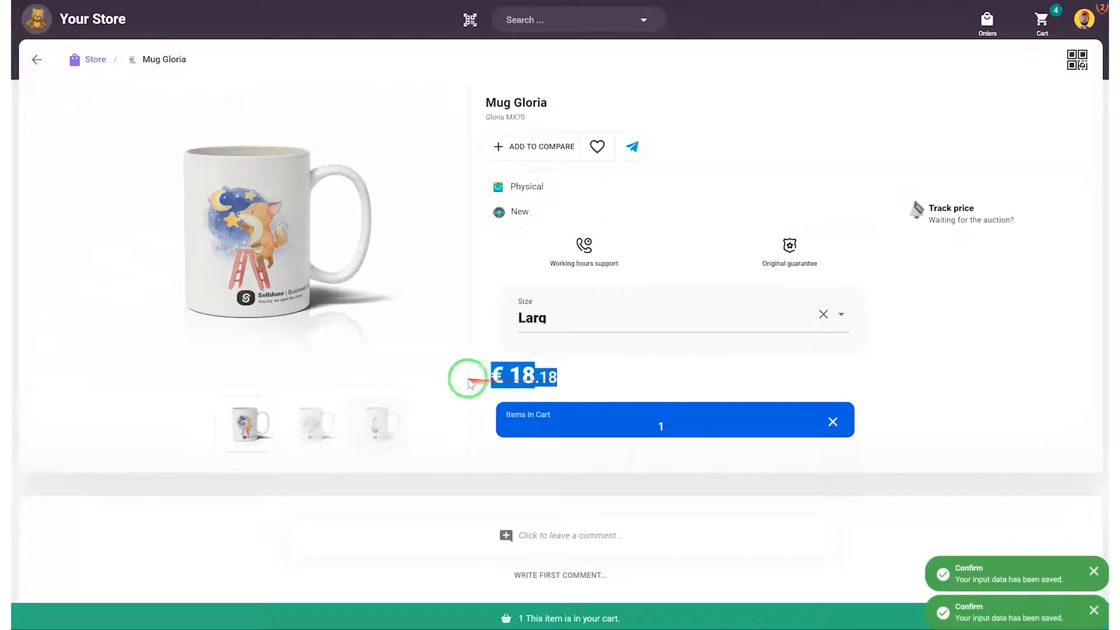
{"action": "left_click", "coordinate": [593, 380]}
{"action": "left_click", "coordinate": [607, 328]}
{"action": "left_click", "coordinate": [686, 284]}
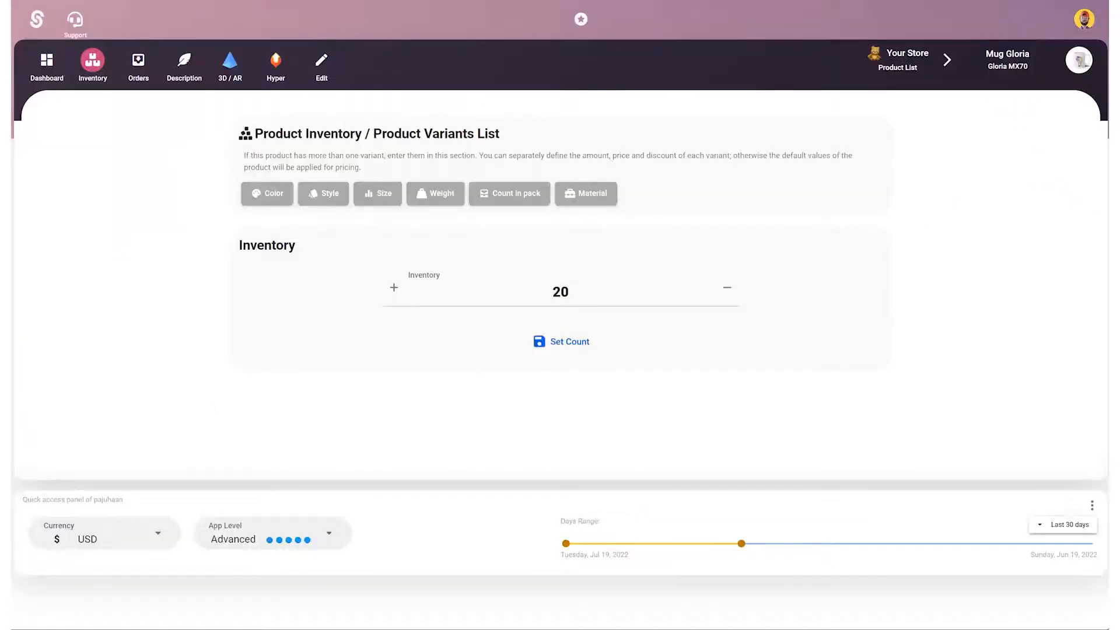
Go back to the store's accounting valuations and open the MUG Pricing form for editing
{"action": "left_click", "coordinate": [52, 61]}
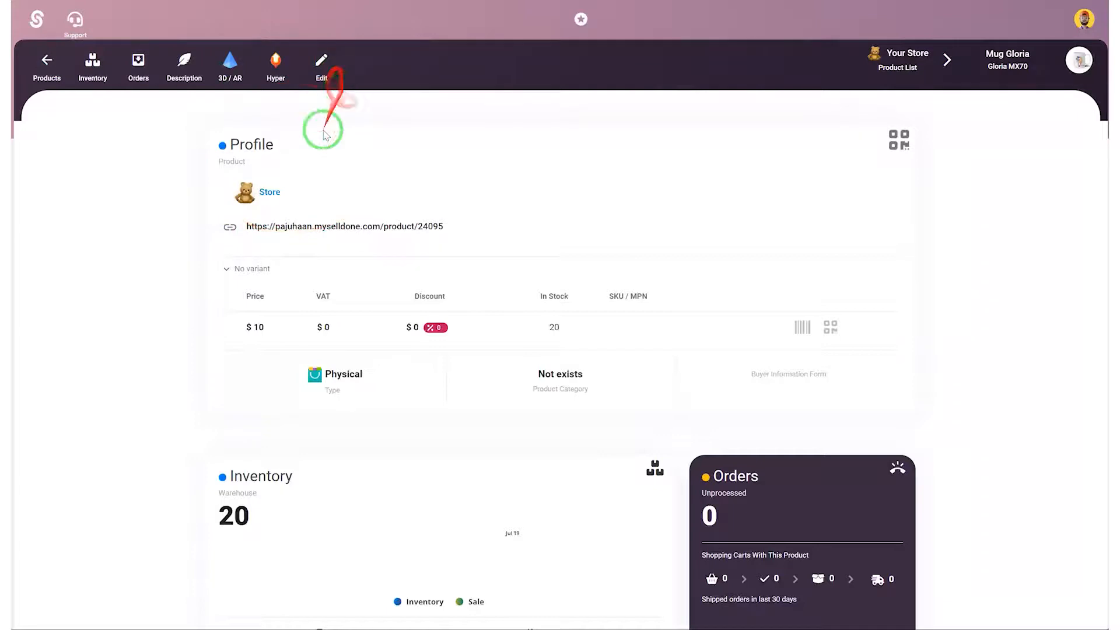
{"action": "left_click", "coordinate": [45, 61]}
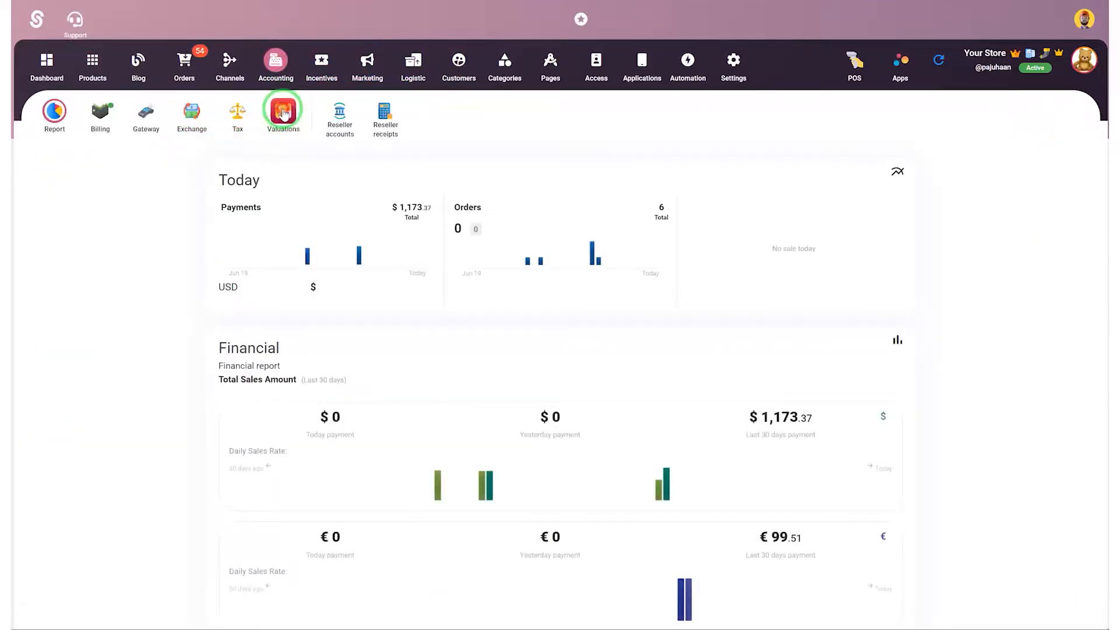
{"action": "left_click", "coordinate": [283, 112]}
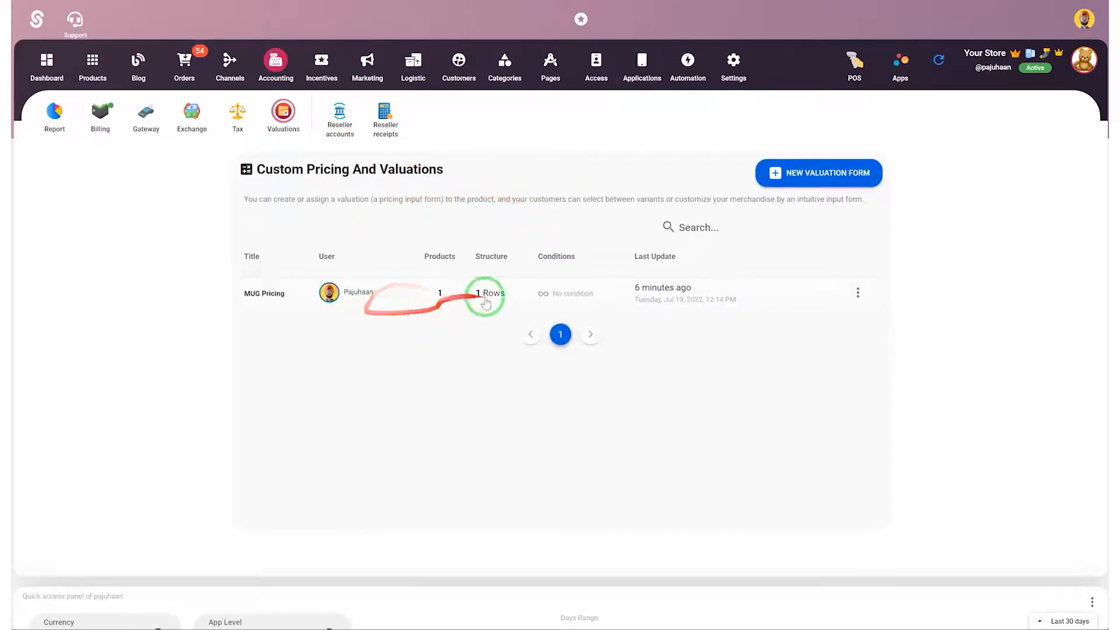
{"action": "left_click", "coordinate": [774, 299]}
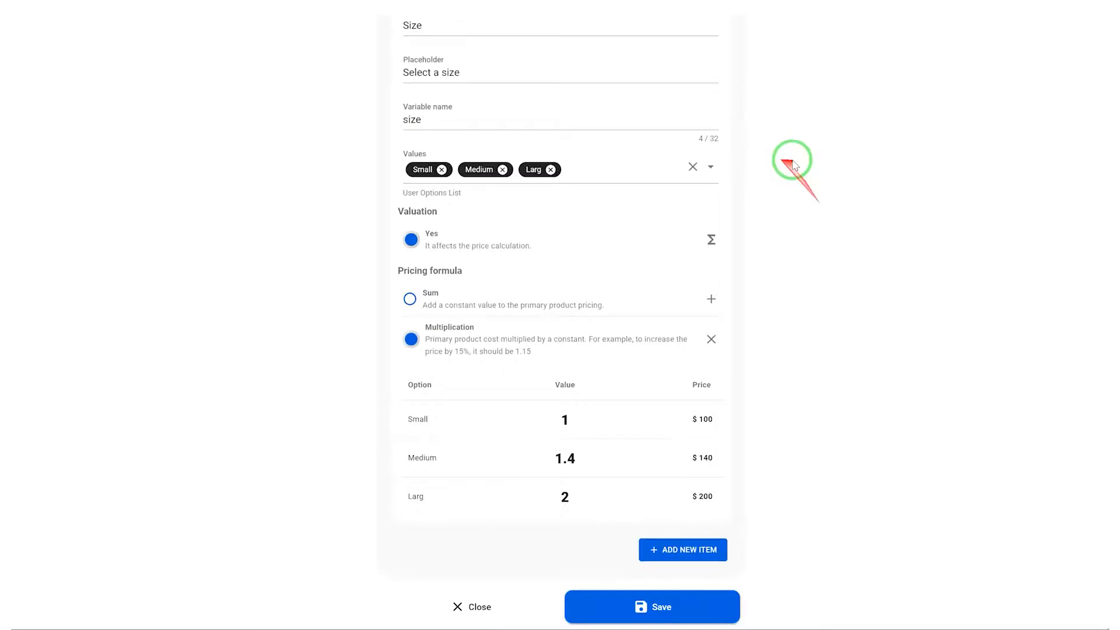
Add a Selective item and a Switch item to the MUG Pricing form's structure
{"action": "scroll", "coordinate": [413, 249], "scroll_direction": "up", "scroll_amount": 4}
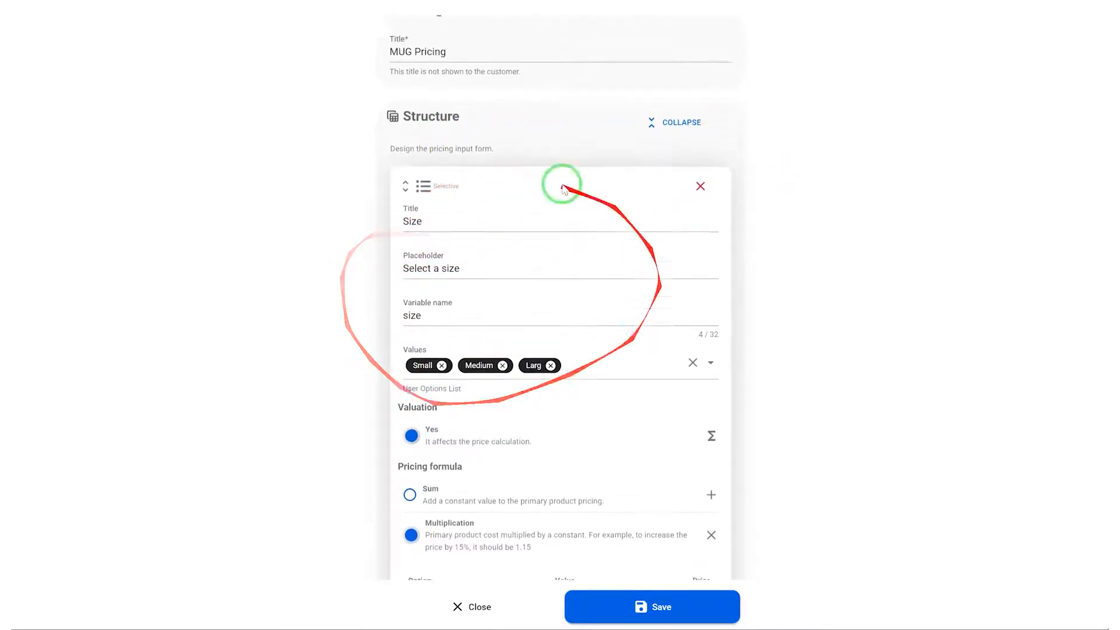
{"action": "scroll", "coordinate": [550, 362], "scroll_direction": "down", "scroll_amount": 5}
{"action": "left_click", "coordinate": [677, 485]}
{"action": "scroll", "coordinate": [730, 502], "scroll_direction": "down", "scroll_amount": 2}
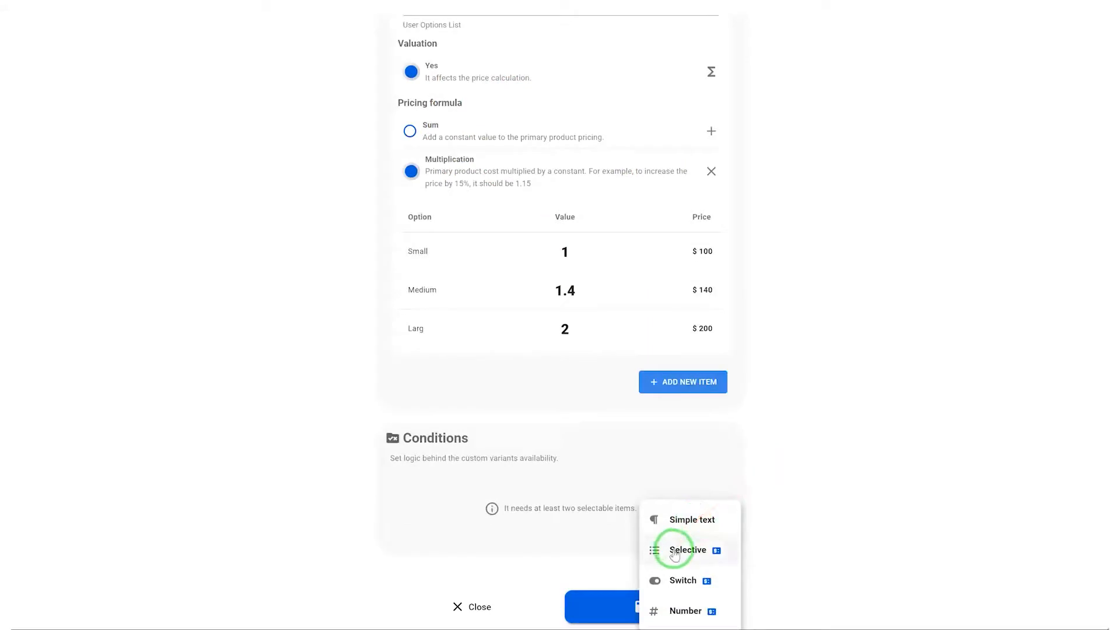
{"action": "left_click", "coordinate": [685, 554]}
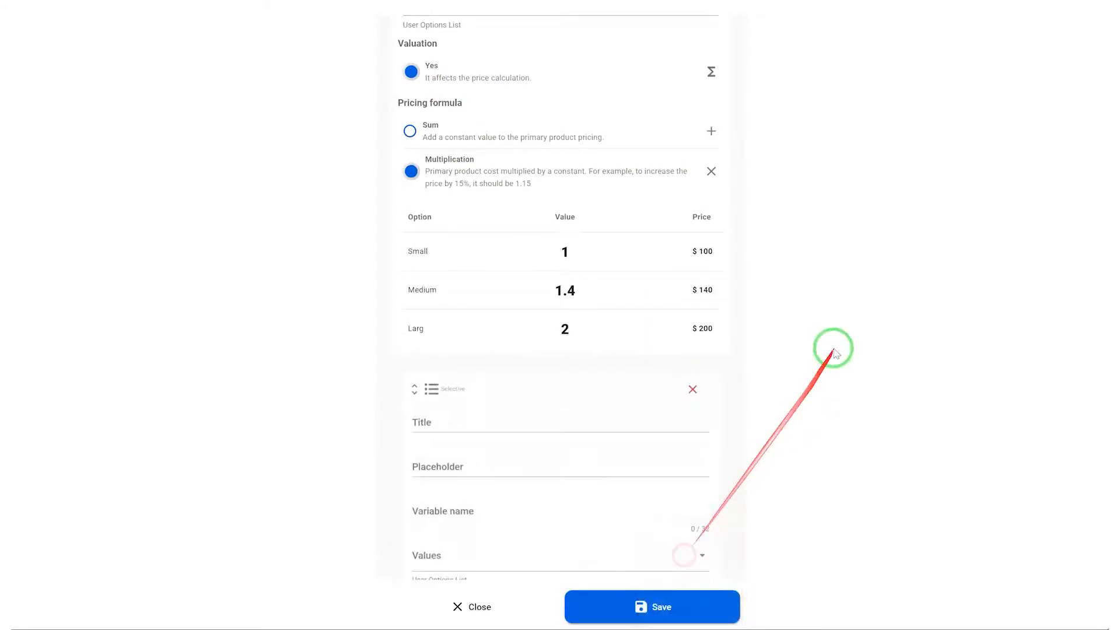
{"action": "left_click", "coordinate": [667, 387]}
{"action": "left_click", "coordinate": [682, 473]}
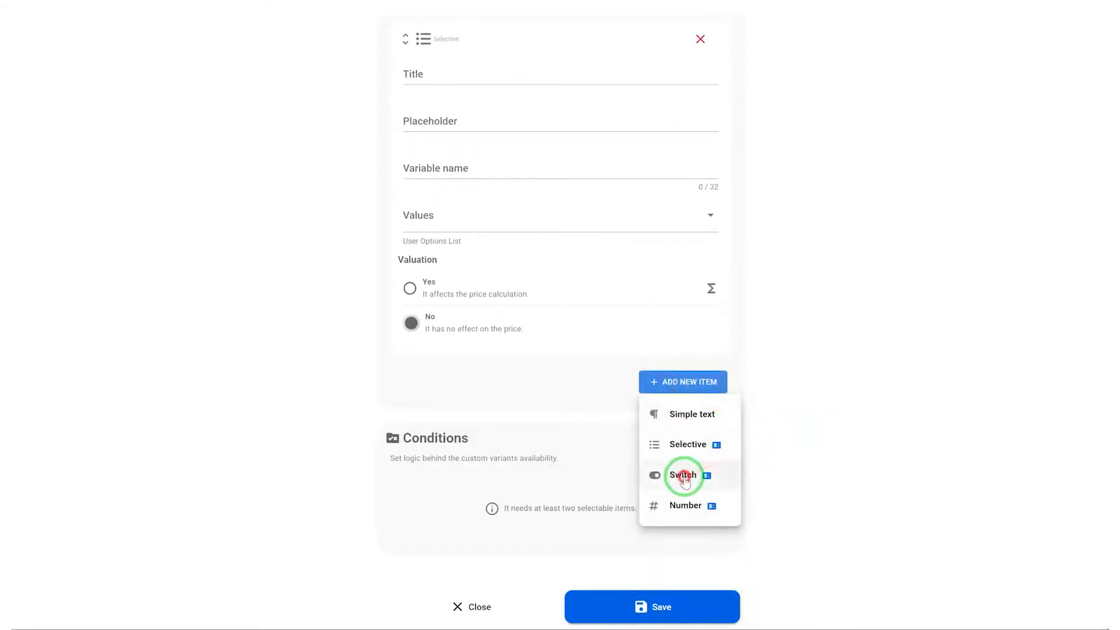
Fill in the new Selective item: title Style, placeholder "Select a style..", variable name style, and values Catish, Vox and Cowro
{"action": "scroll", "coordinate": [804, 353], "scroll_direction": "up", "scroll_amount": 1}
{"action": "scroll", "coordinate": [803, 353], "scroll_direction": "up", "scroll_amount": 2}
{"action": "left_click", "coordinate": [446, 232]}
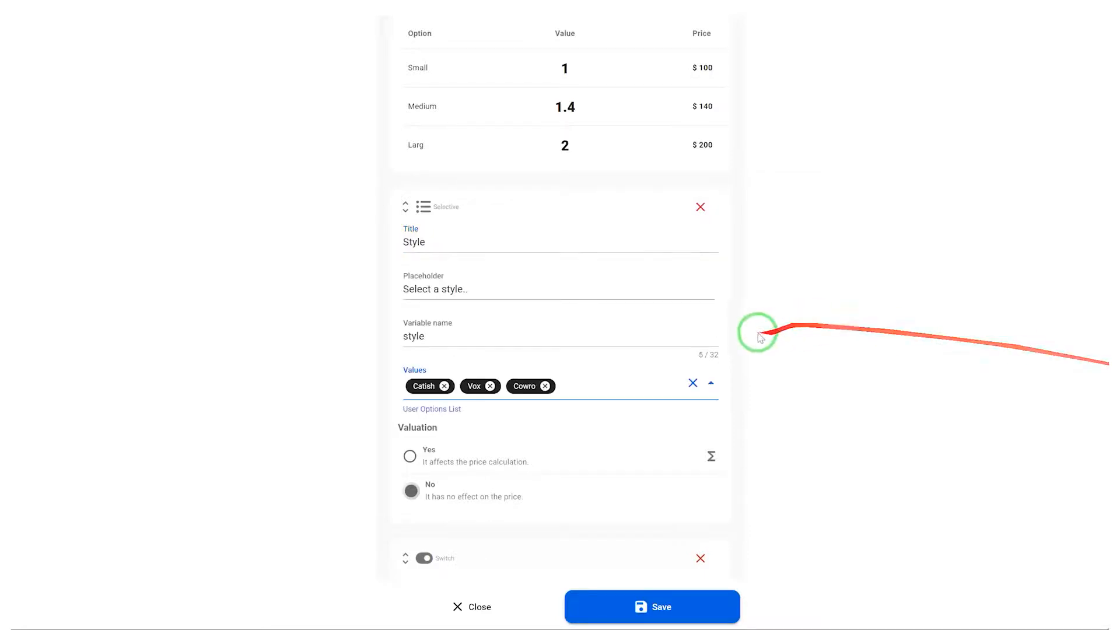
Fill in the Switch item: title Gift packaging, value titles "Yes, It's a gift" and "No", variable name gift-packaging
{"action": "scroll", "coordinate": [753, 335], "scroll_direction": "down", "scroll_amount": 4}
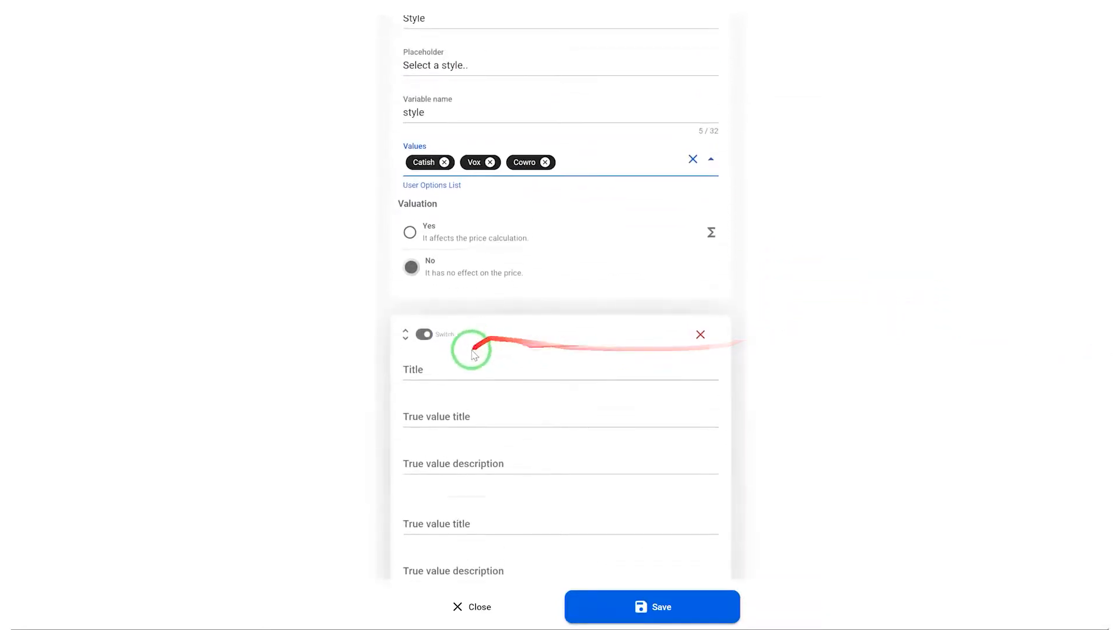
{"action": "left_click", "coordinate": [454, 368]}
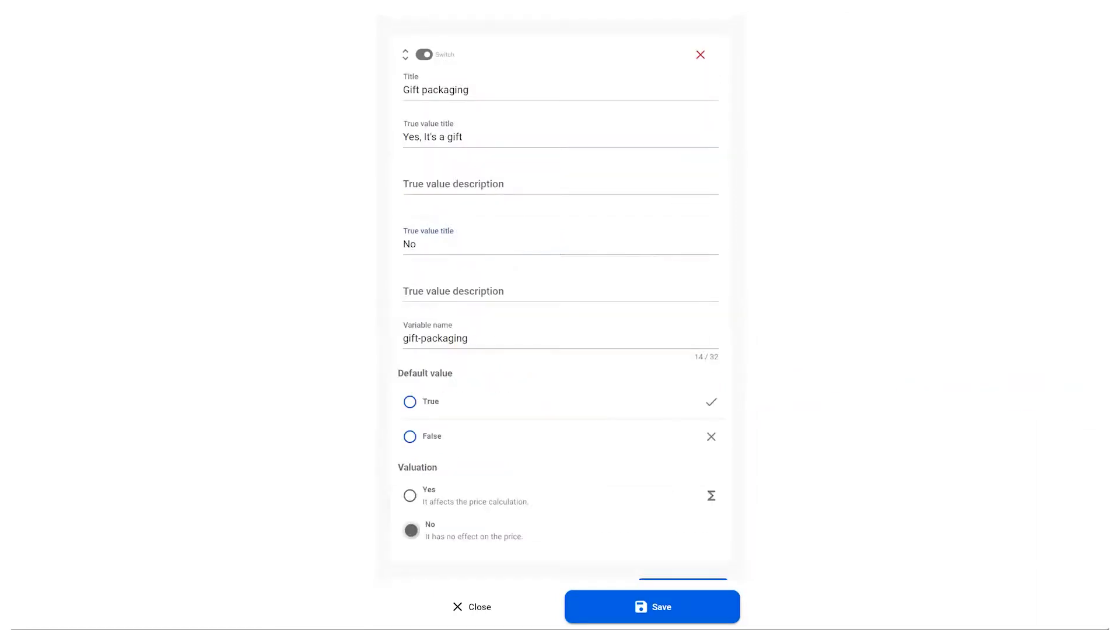
Review the form's Size, Style and Gift packaging items and the Conditions section below them
{"action": "scroll", "coordinate": [759, 326], "scroll_direction": "down", "scroll_amount": 5}
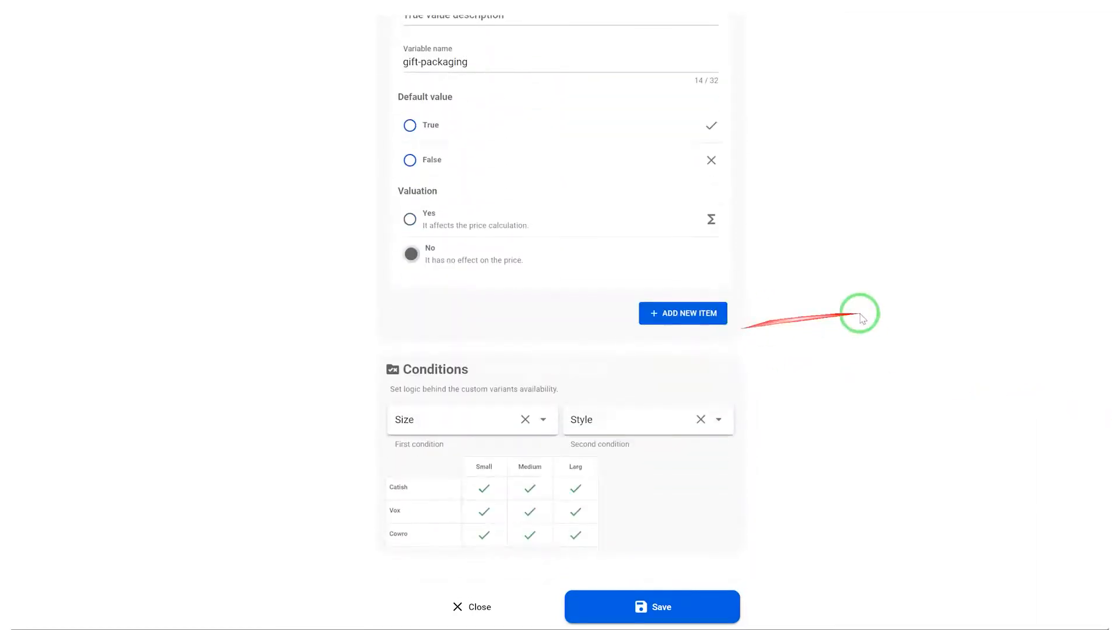
{"action": "scroll", "coordinate": [870, 310], "scroll_direction": "up", "scroll_amount": 12}
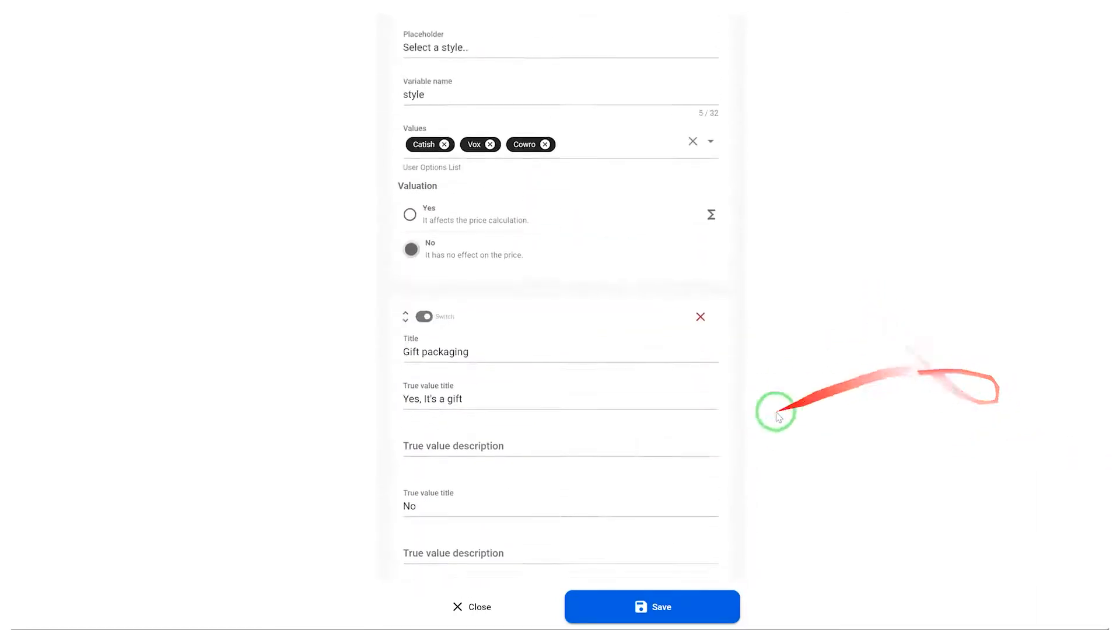
{"action": "scroll", "coordinate": [475, 250], "scroll_direction": "up", "scroll_amount": 1}
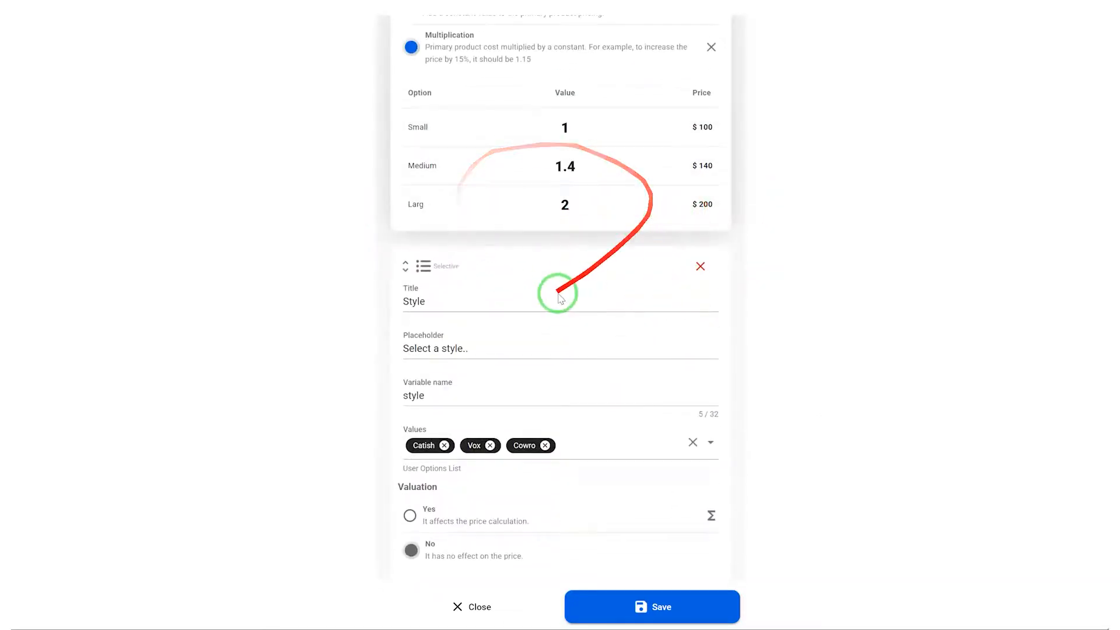
{"action": "scroll", "coordinate": [588, 270], "scroll_direction": "down", "scroll_amount": 4}
{"action": "scroll", "coordinate": [661, 395], "scroll_direction": "down", "scroll_amount": 3}
{"action": "scroll", "coordinate": [538, 372], "scroll_direction": "up", "scroll_amount": 10}
{"action": "scroll", "coordinate": [601, 231], "scroll_direction": "up", "scroll_amount": 1}
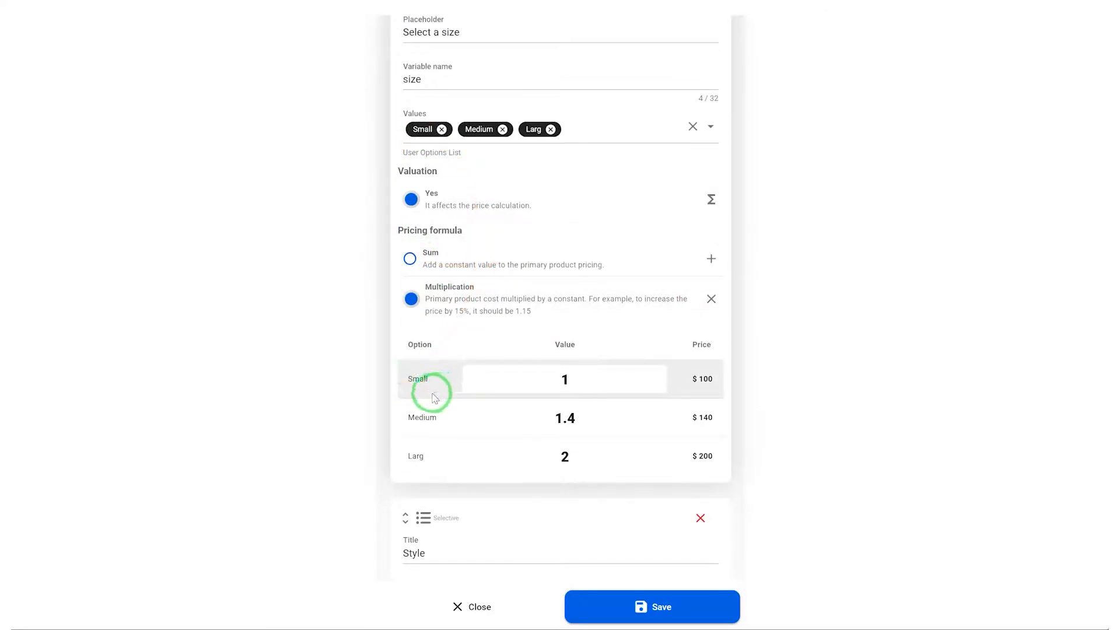
{"action": "scroll", "coordinate": [807, 321], "scroll_direction": "down", "scroll_amount": 6}
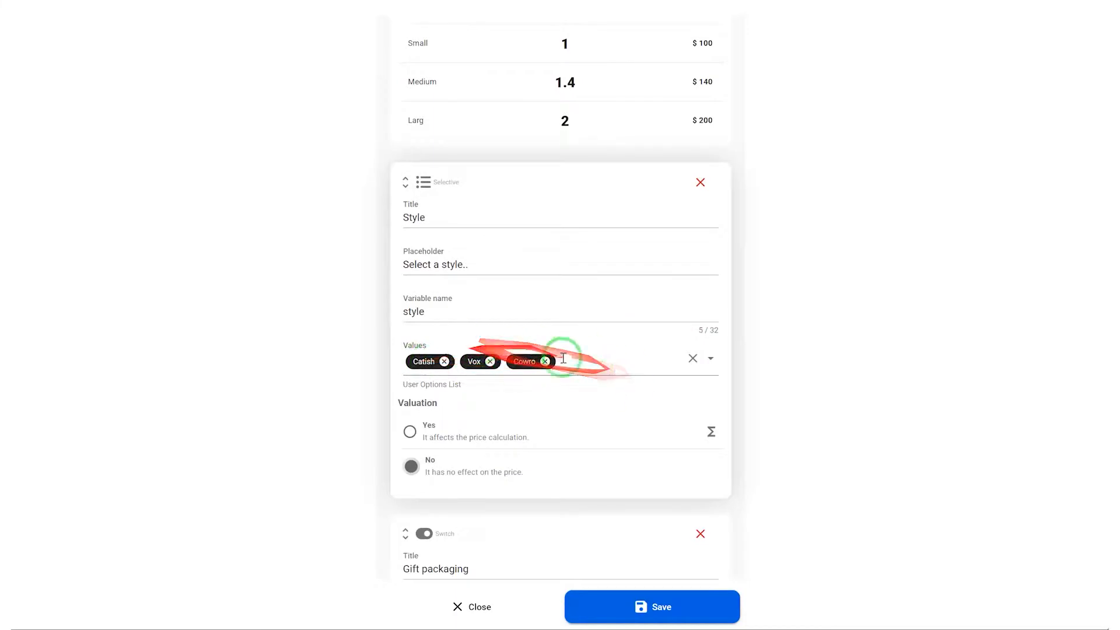
{"action": "scroll", "coordinate": [928, 280], "scroll_direction": "down", "scroll_amount": 5}
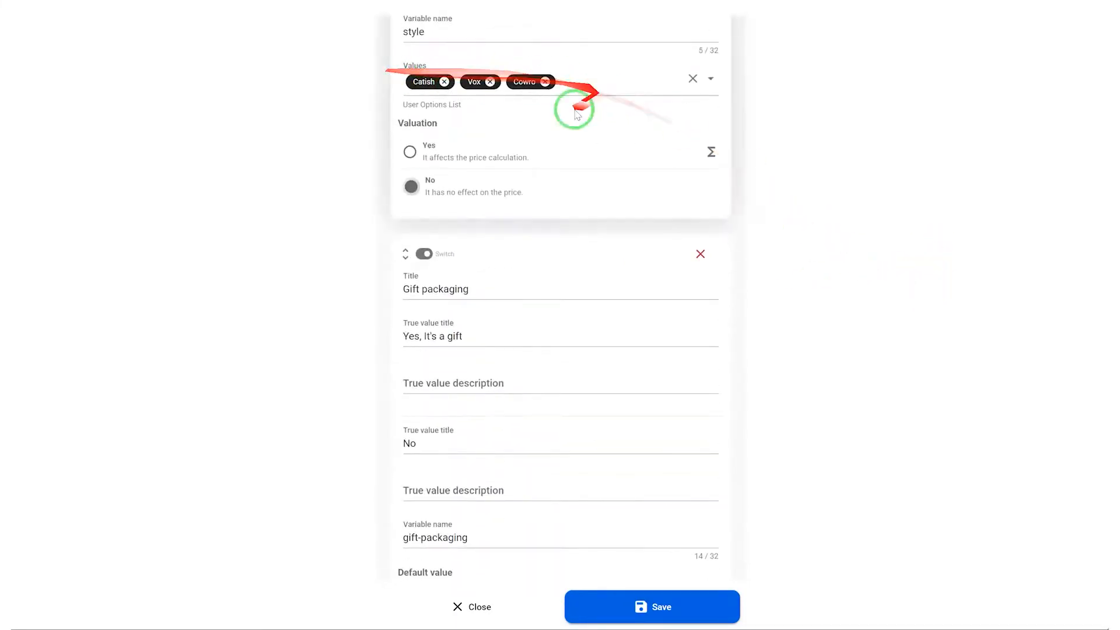
{"action": "scroll", "coordinate": [776, 280], "scroll_direction": "down", "scroll_amount": 6}
{"action": "scroll", "coordinate": [803, 292], "scroll_direction": "down", "scroll_amount": 3}
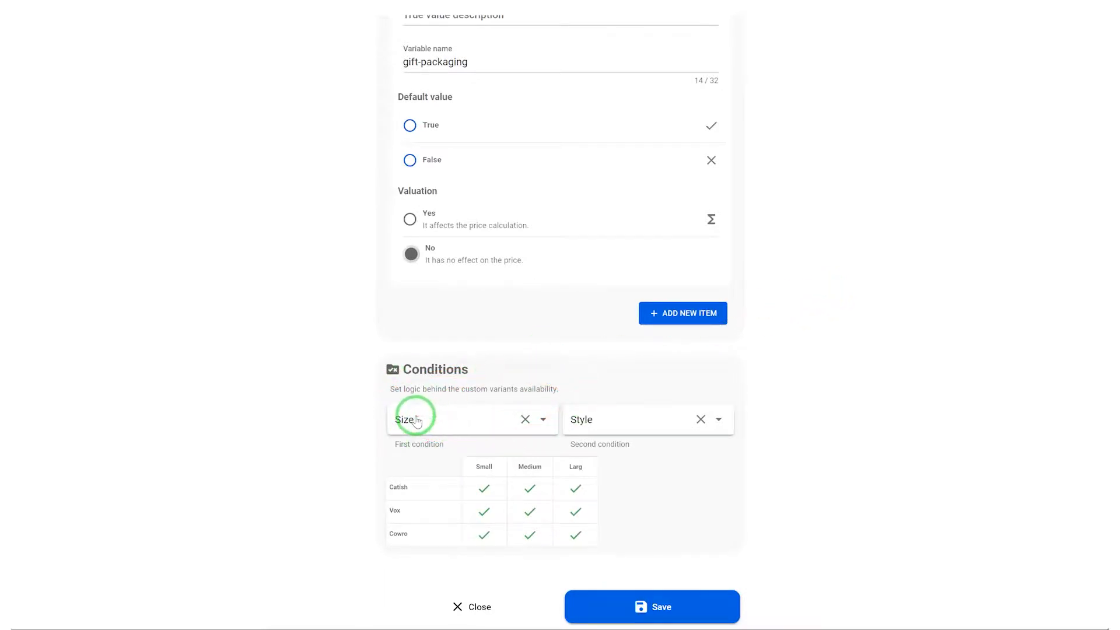
Use Size and Style as the form's two conditions, make Small unavailable for Vox and Cowro, and save the form
{"action": "left_click", "coordinate": [445, 426]}
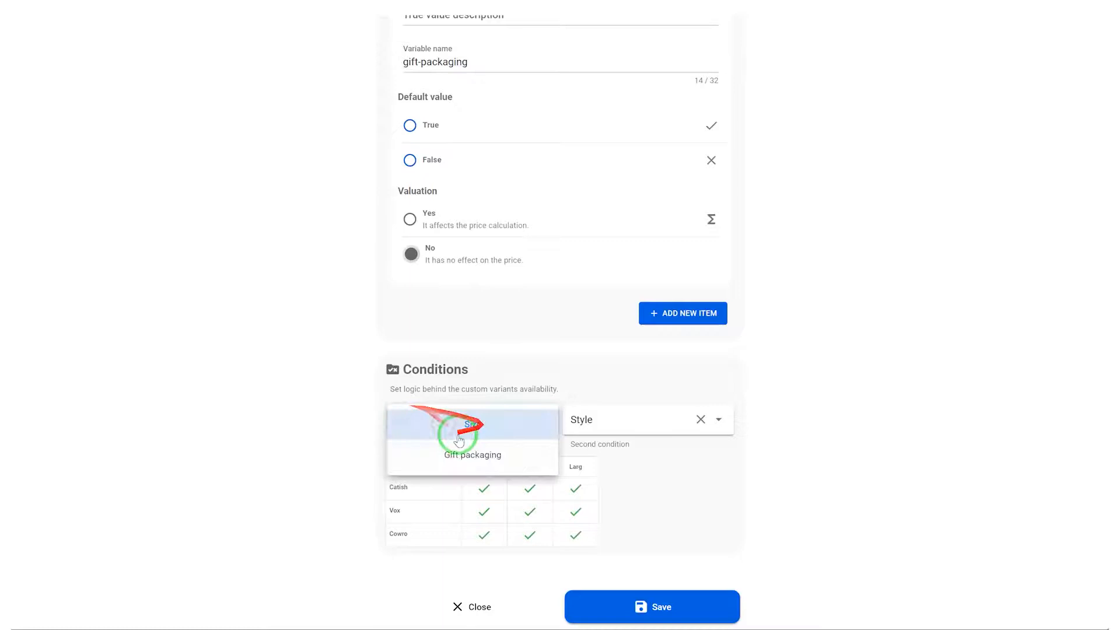
{"action": "left_click", "coordinate": [462, 424]}
{"action": "left_click", "coordinate": [598, 415]}
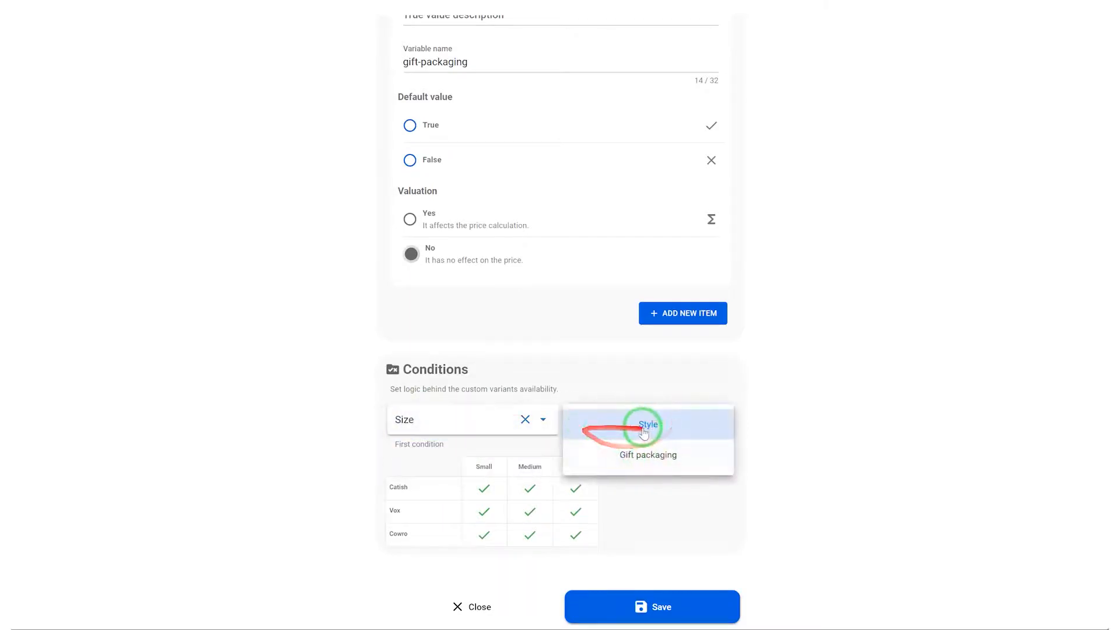
{"action": "left_click", "coordinate": [654, 430]}
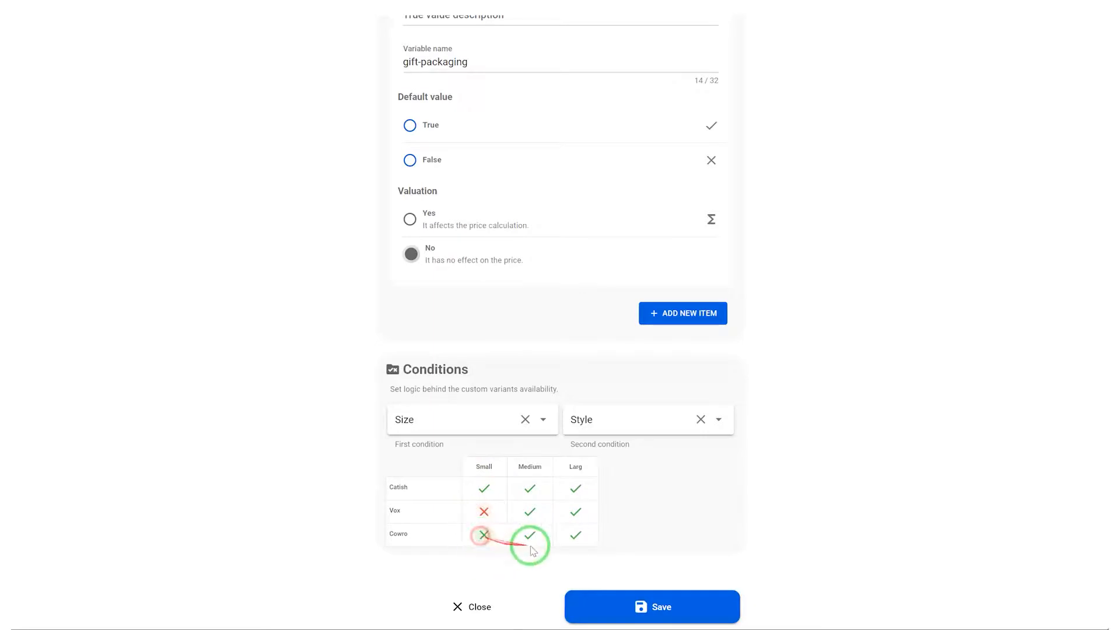
{"action": "left_click", "coordinate": [655, 595]}
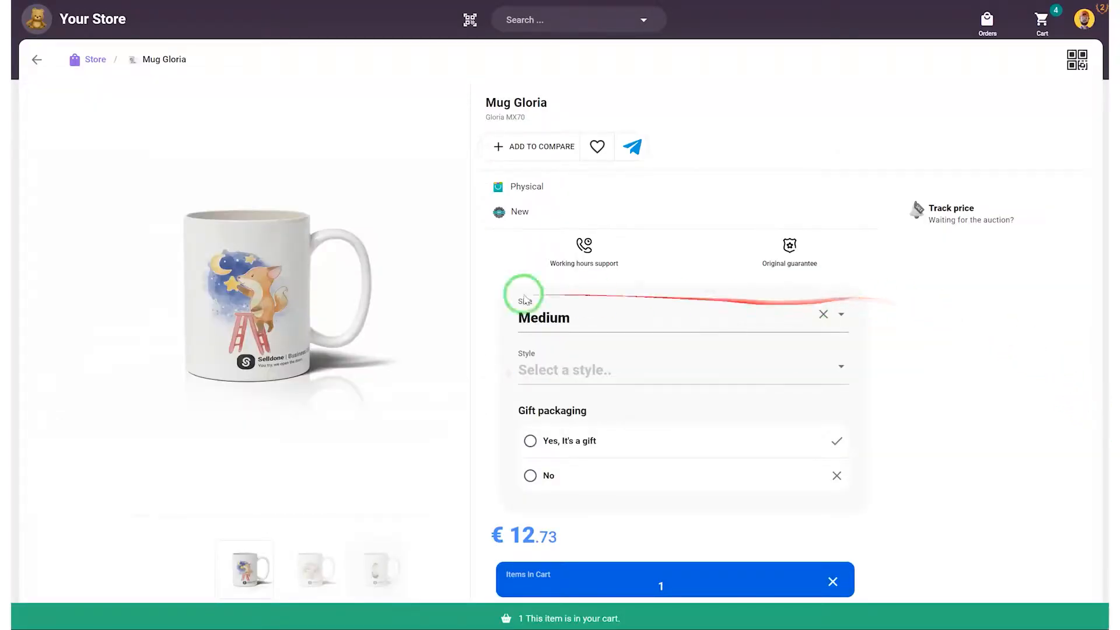
On Mug Gloria's store page, choose the Vox style, clear the size and check which sizes are offered
{"action": "scroll", "coordinate": [758, 326], "scroll_direction": "down", "scroll_amount": 1}
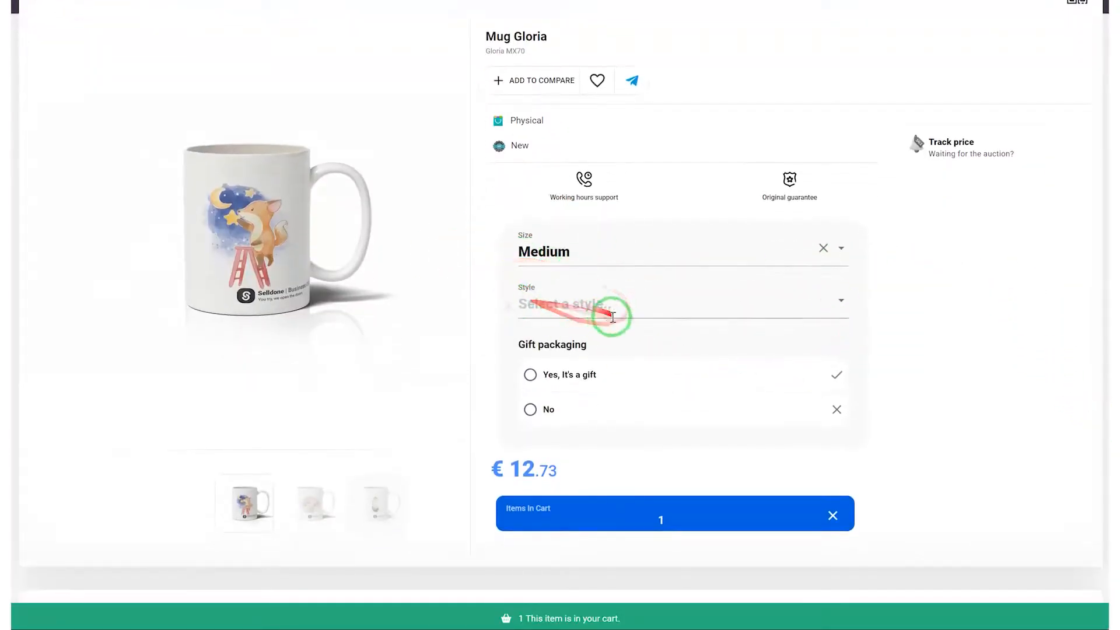
{"action": "left_click", "coordinate": [605, 308]}
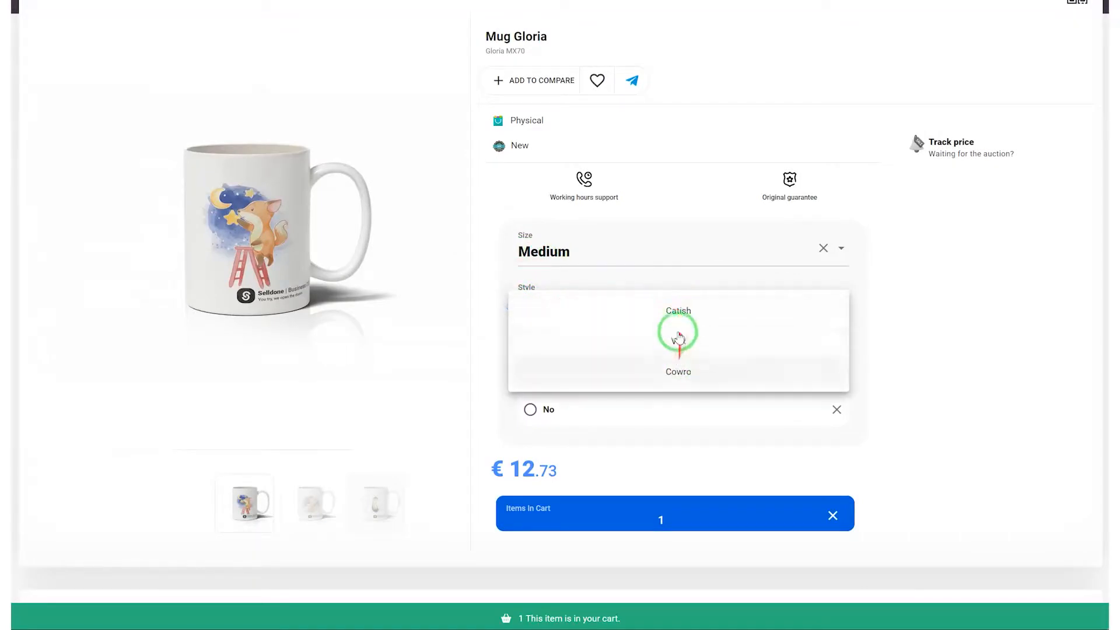
{"action": "left_click", "coordinate": [670, 335]}
{"action": "left_click", "coordinate": [656, 253]}
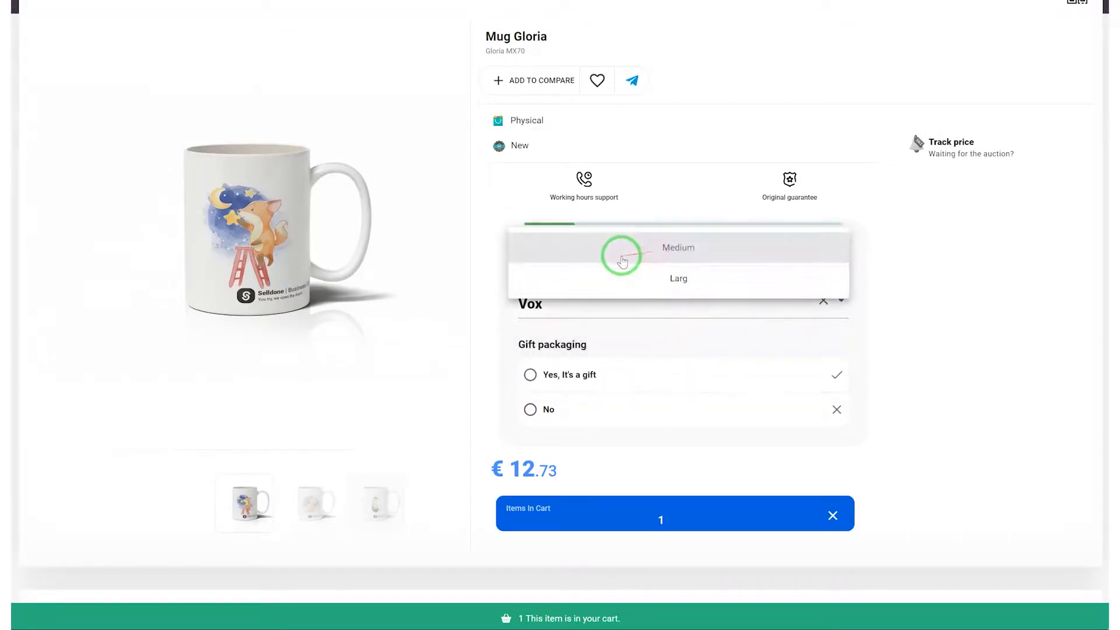
{"action": "left_click", "coordinate": [963, 257]}
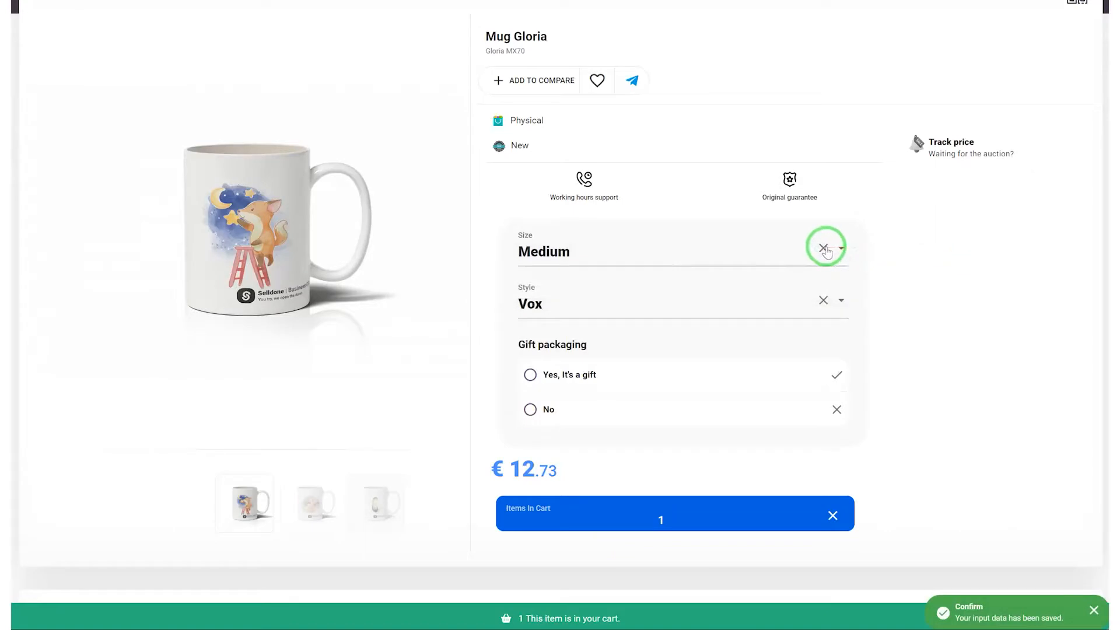
{"action": "left_click", "coordinate": [824, 248]}
{"action": "left_click", "coordinate": [655, 252]}
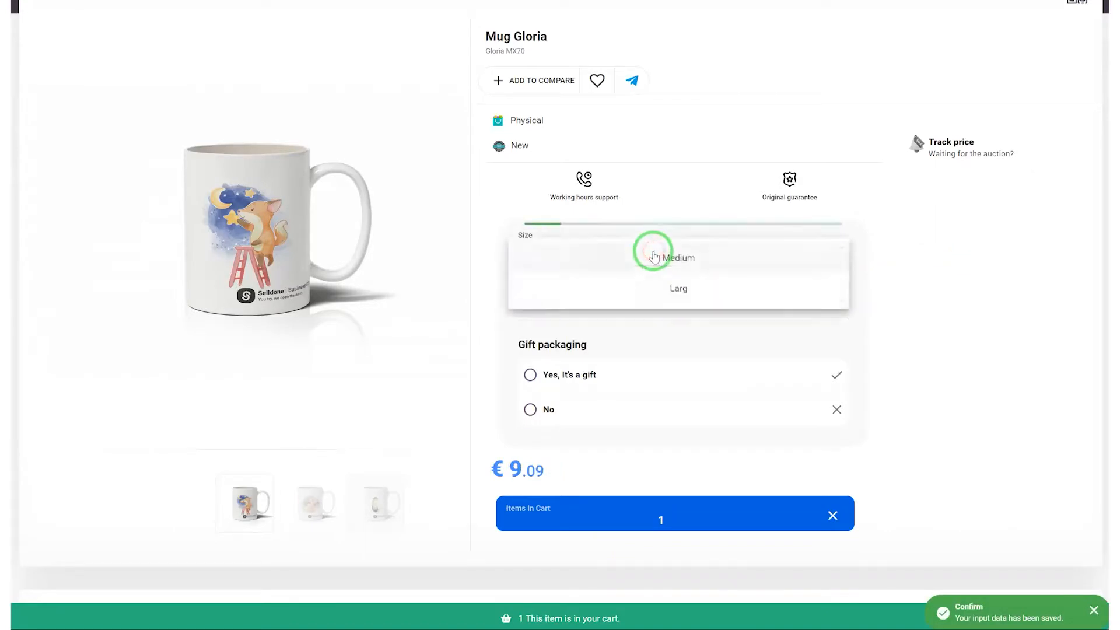
{"action": "left_click", "coordinate": [970, 233]}
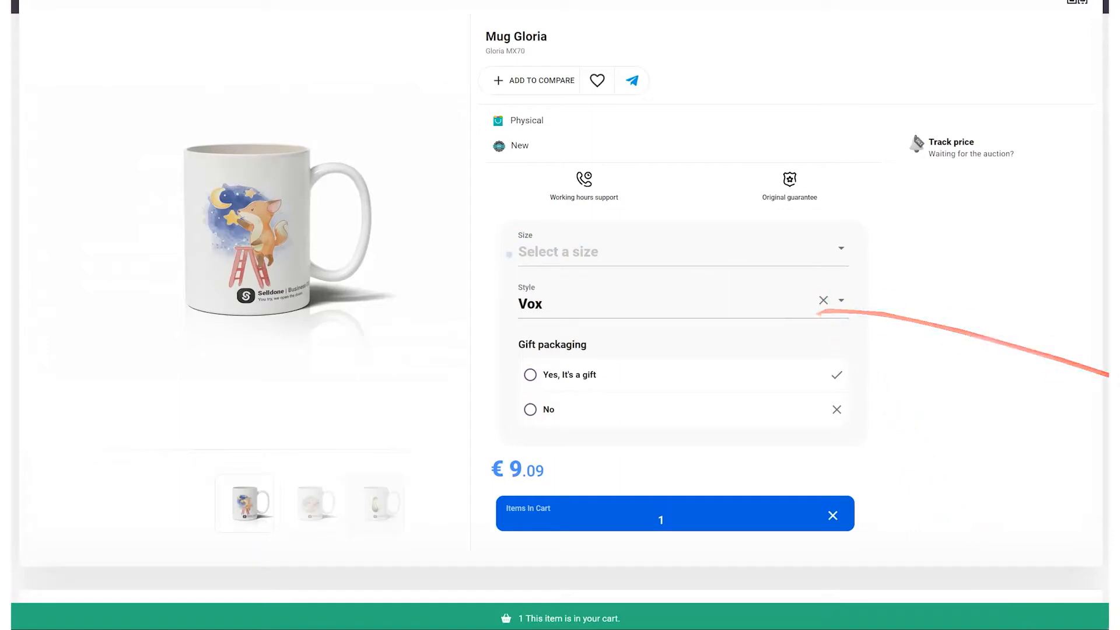
Clear the chosen style, then select size Small, style Catish and gift packaging "Yes, It's a gift"
{"action": "left_click", "coordinate": [824, 300]}
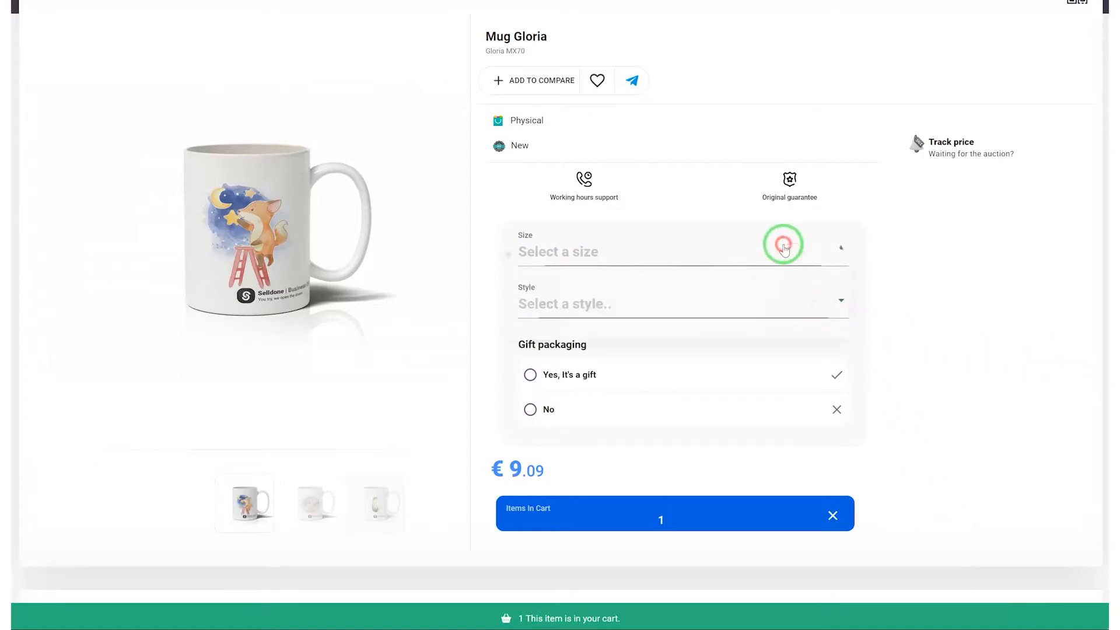
{"action": "left_click", "coordinate": [784, 250]}
{"action": "left_click", "coordinate": [652, 262]}
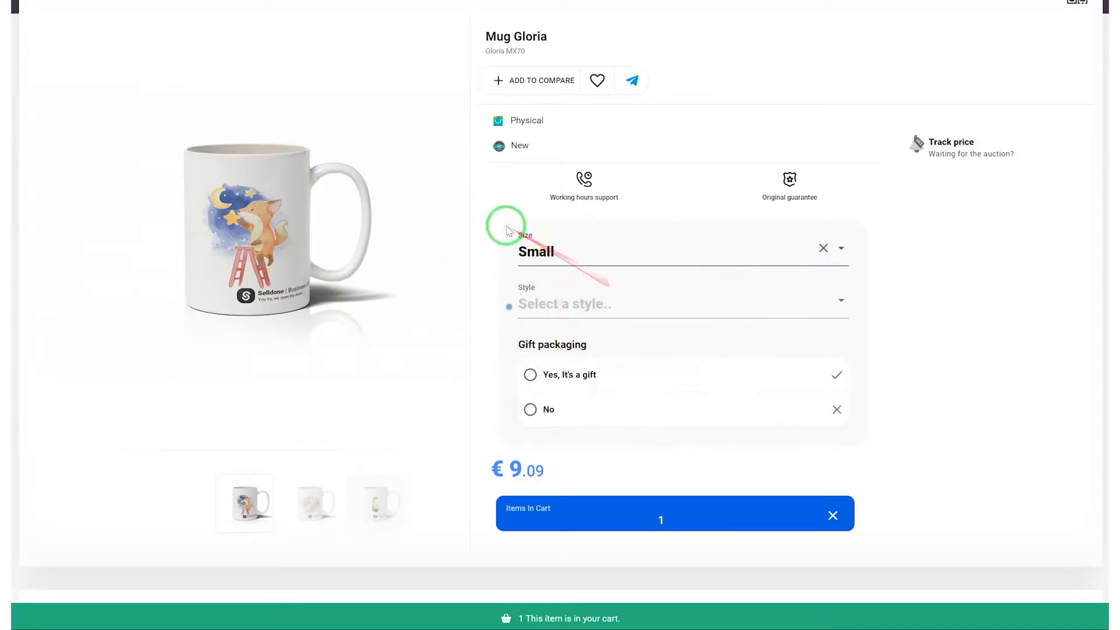
{"action": "left_click", "coordinate": [620, 306]}
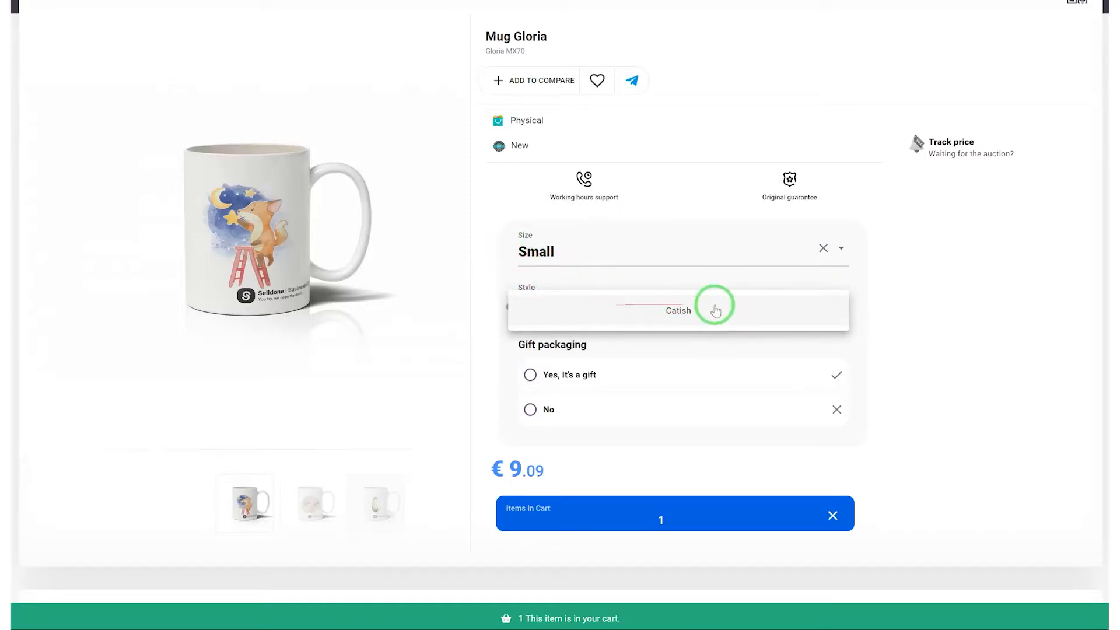
{"action": "left_click", "coordinate": [655, 313]}
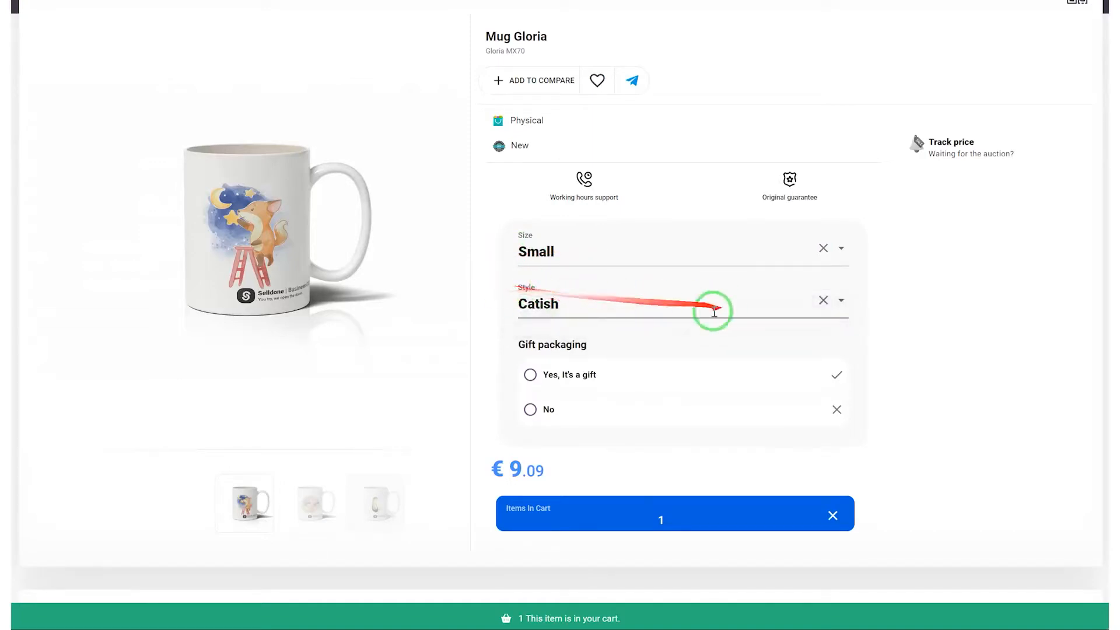
{"action": "left_click", "coordinate": [543, 375]}
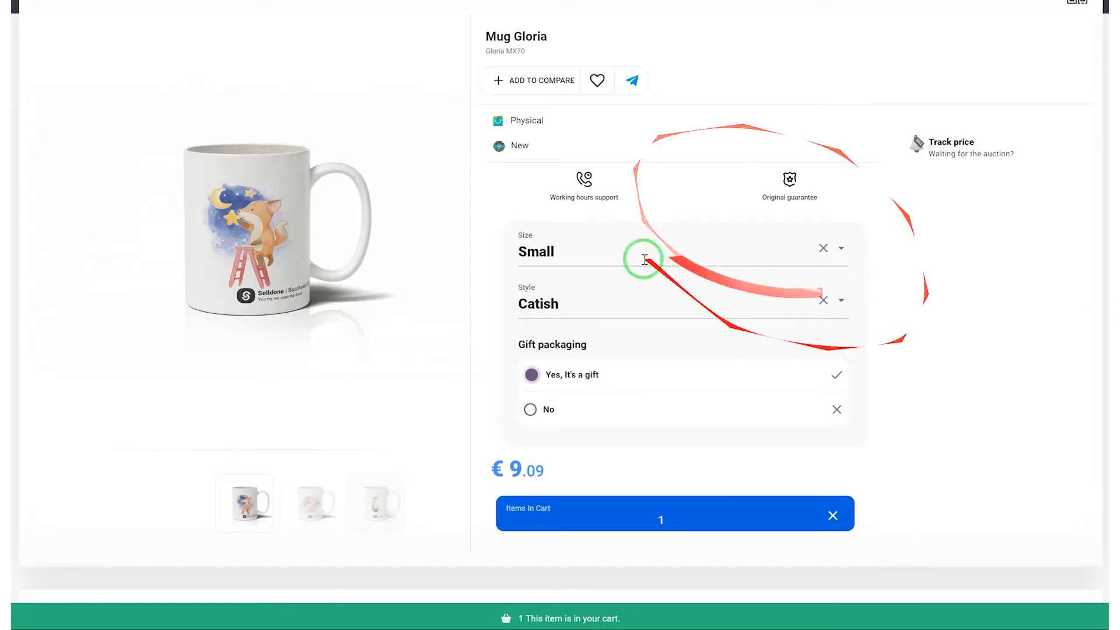
Return to the store admin, open Mug Gloria from the product list for editing and check its assigned custom pricing form
{"action": "left_click", "coordinate": [753, 0]}
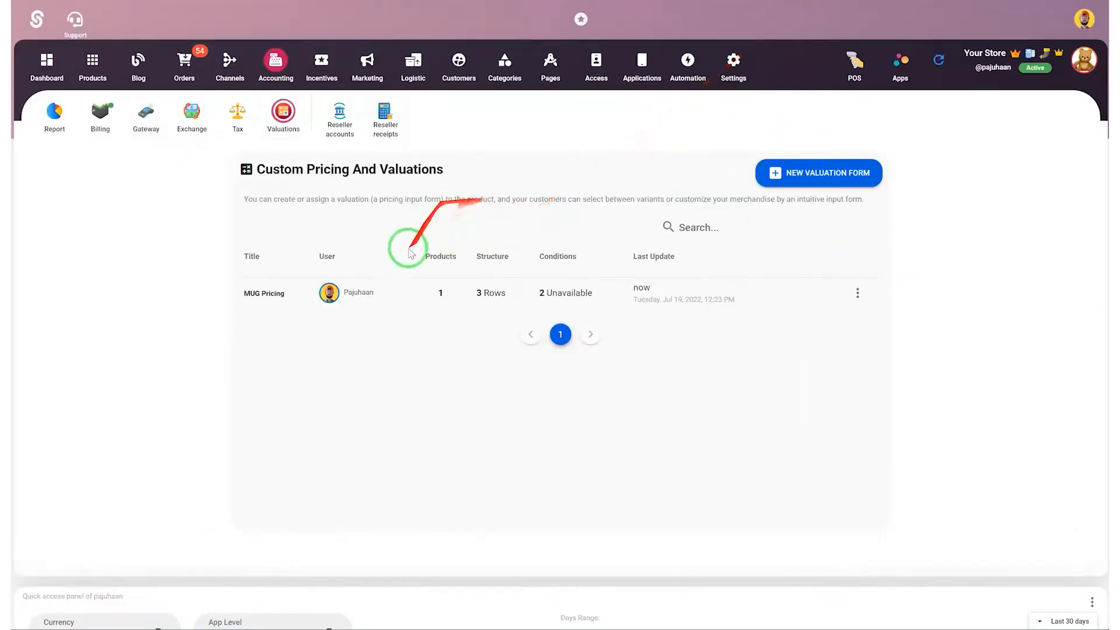
{"action": "left_click", "coordinate": [92, 61]}
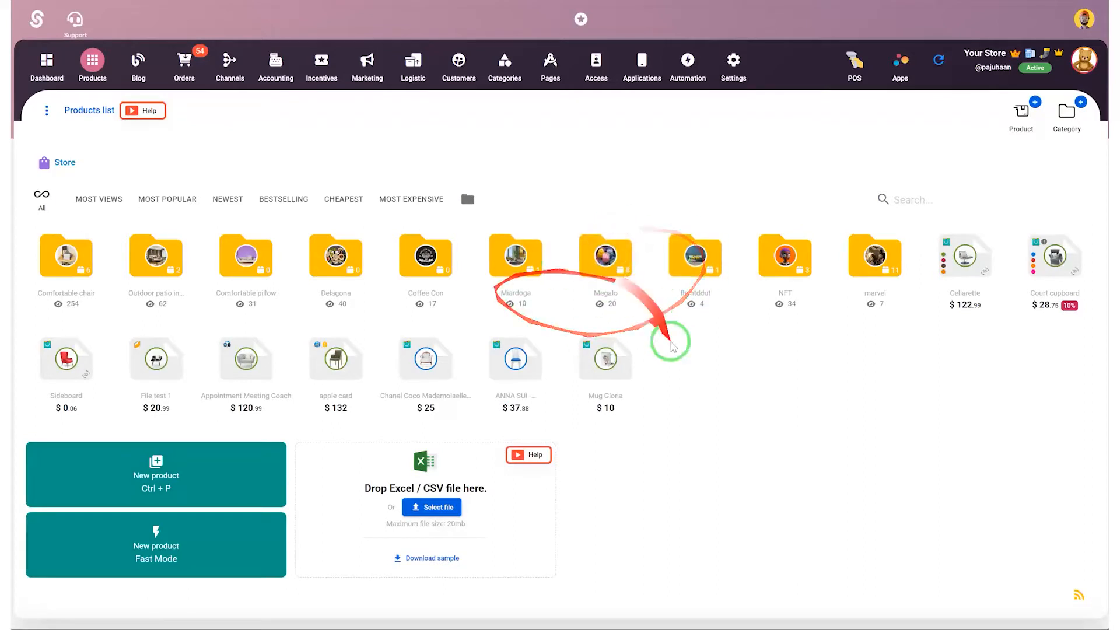
{"action": "left_click", "coordinate": [607, 359]}
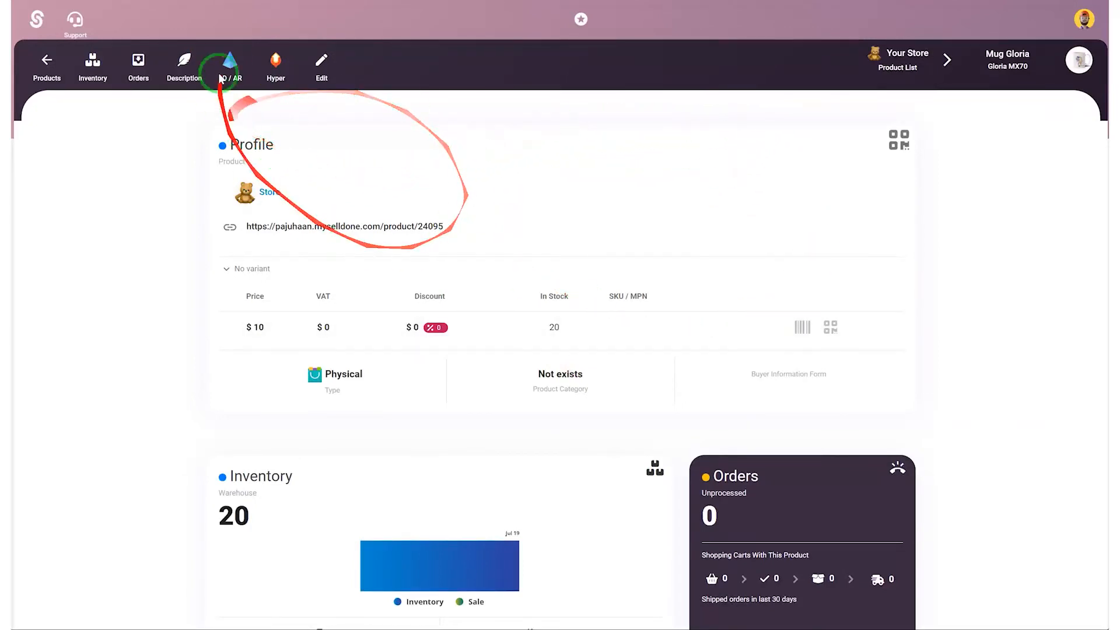
{"action": "left_click", "coordinate": [98, 60]}
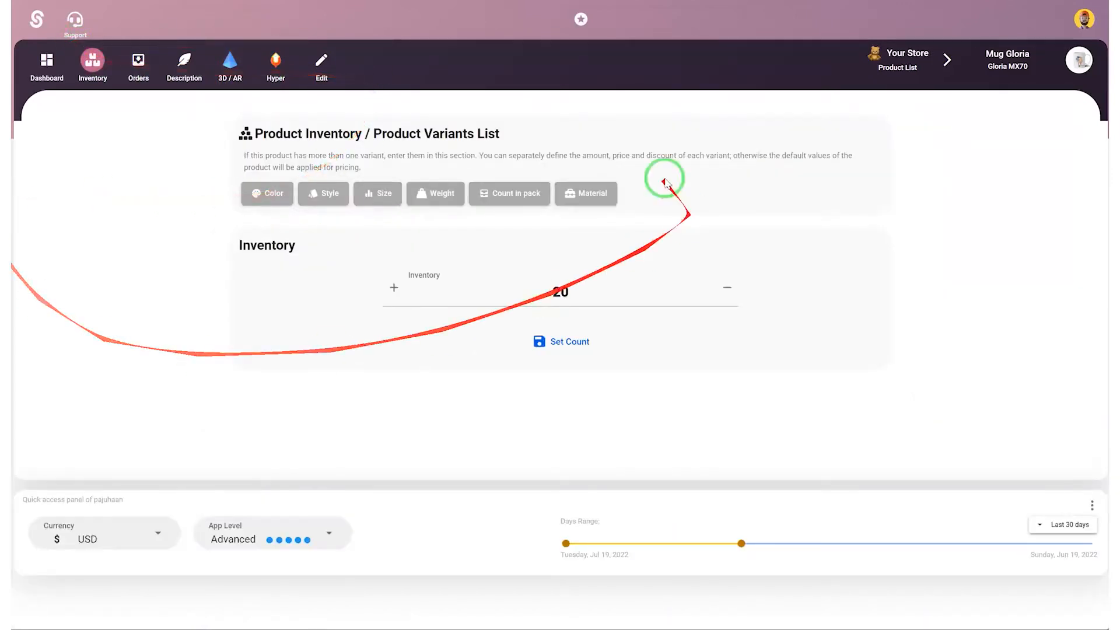
{"action": "left_click", "coordinate": [326, 60]}
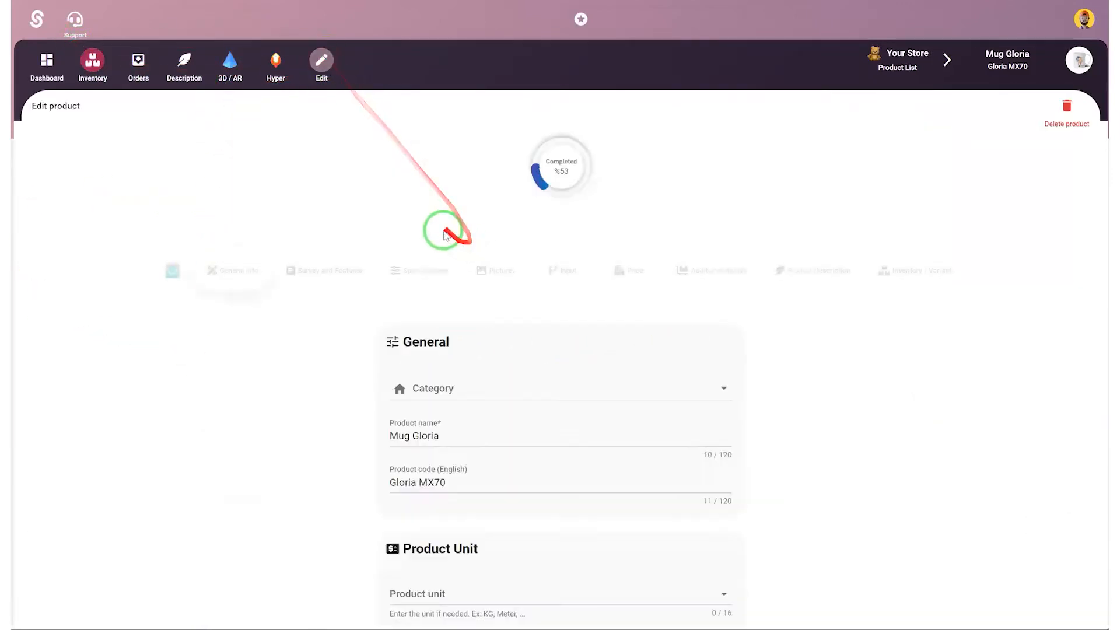
{"action": "scroll", "coordinate": [887, 208], "scroll_direction": "down", "scroll_amount": 6}
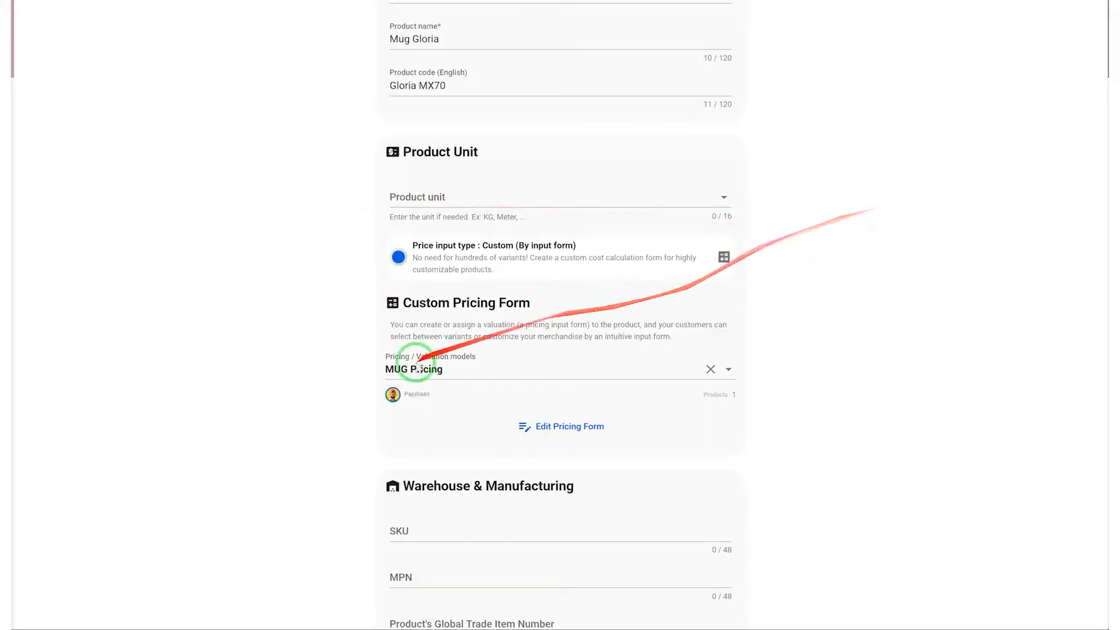